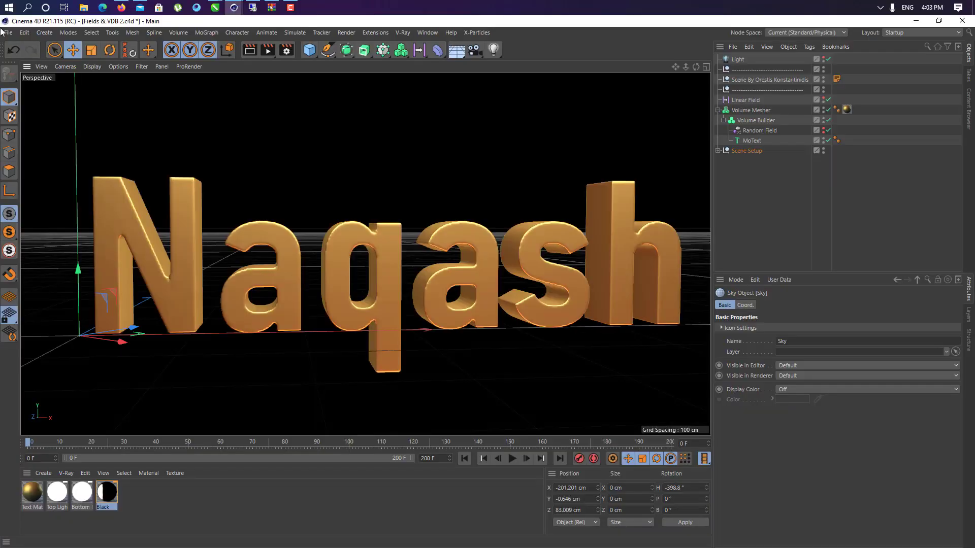
# Start a new, empty Untitled project from the File menu
pyautogui.click(8, 33)
# Add a MoText object to the new project and set its alignment to Middle
pyautogui.click(31, 48)
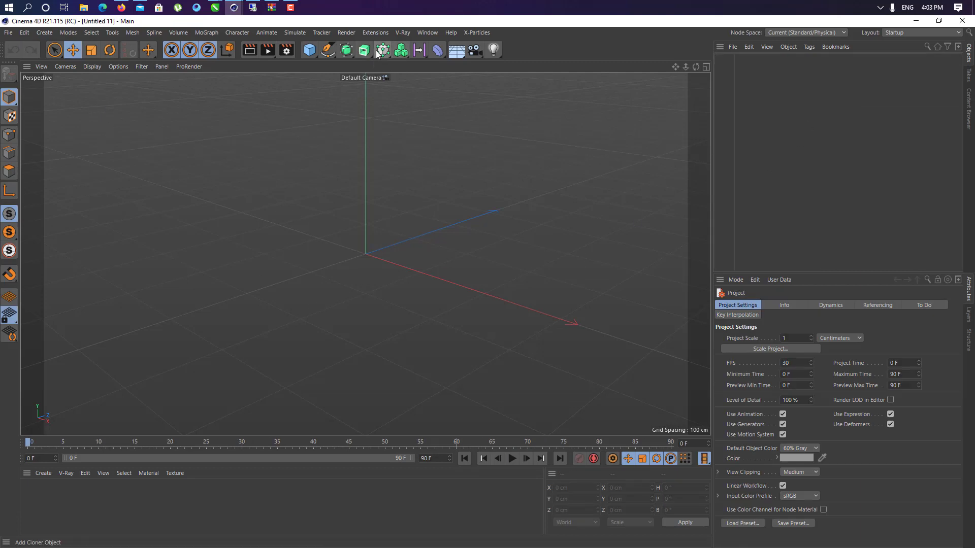
pyautogui.moveTo(378, 55); pyautogui.dragTo(419, 116)
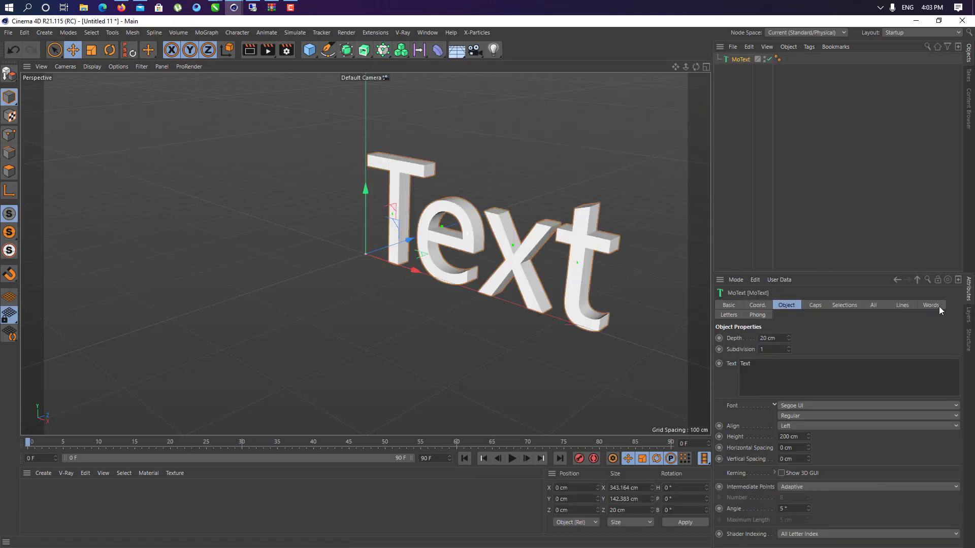
pyautogui.click(797, 406)
pyautogui.click(809, 407)
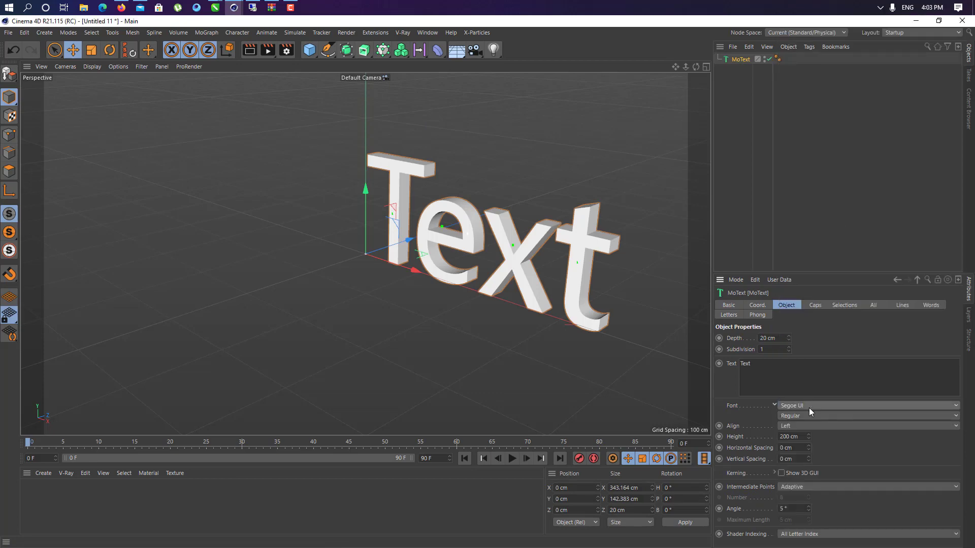
pyautogui.click(809, 416)
pyautogui.click(809, 417)
pyautogui.click(804, 427)
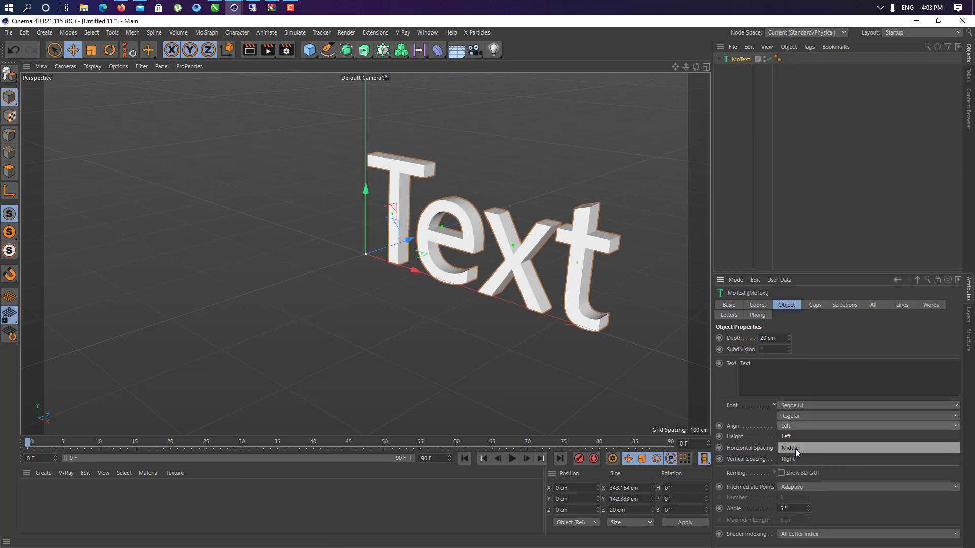
pyautogui.click(790, 449)
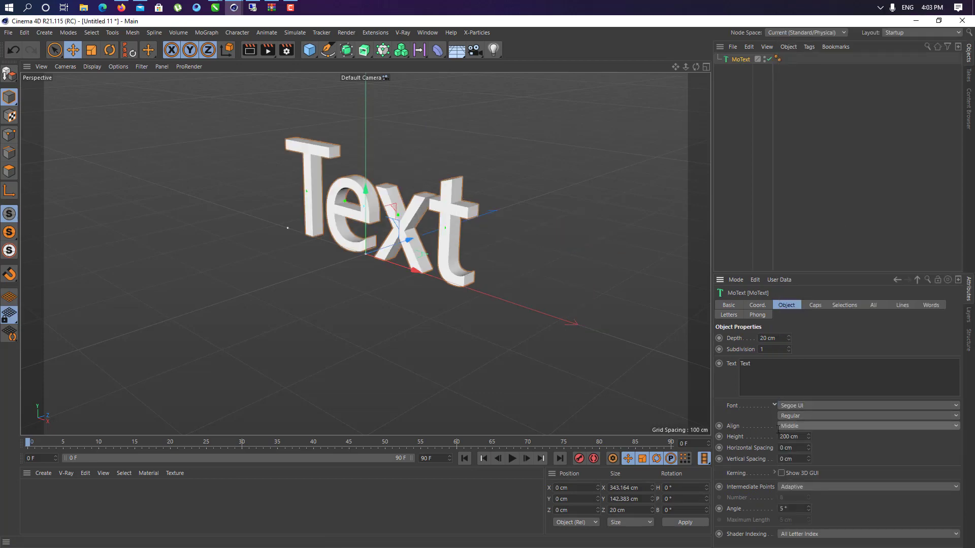
# Set the text font to Montserrat Bold and change the text to 'Tutorial'
pyautogui.click(820, 406)
pyautogui.scroll(10, 910, 190)
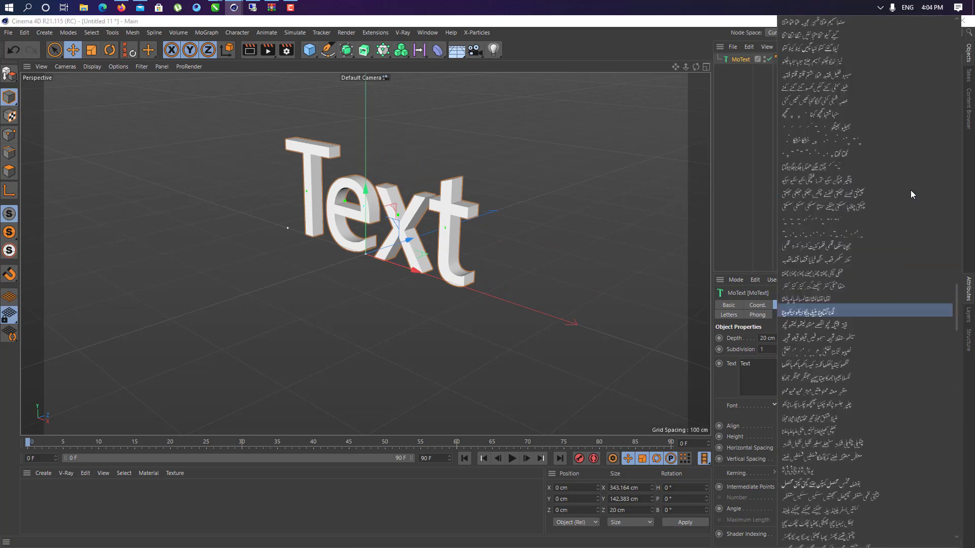
pyautogui.scroll(2, 910, 190)
pyautogui.click(859, 190)
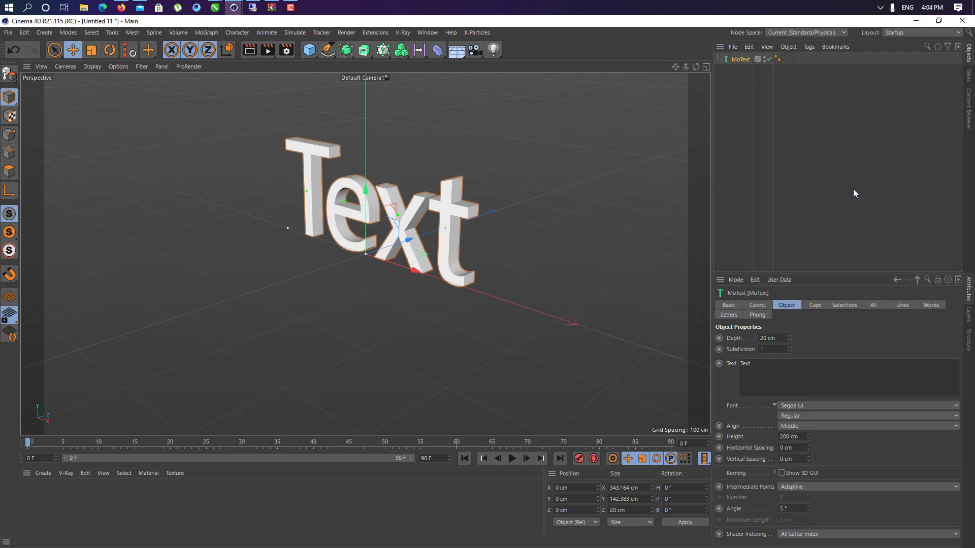
pyautogui.click(819, 417)
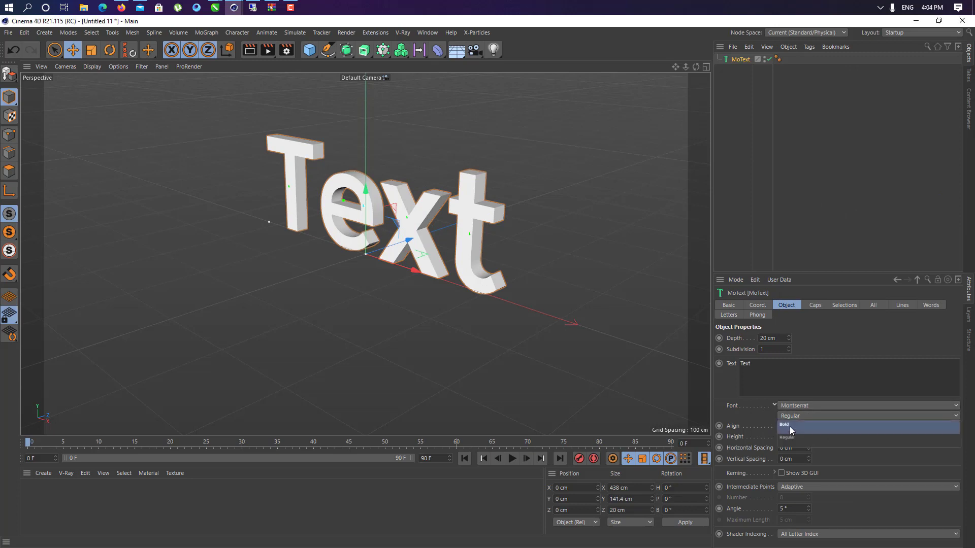
pyautogui.click(790, 428)
pyautogui.keyDown('alt'); pyautogui.moveTo(500, 261); pyautogui.dragTo(557, 340); pyautogui.keyUp('alt')
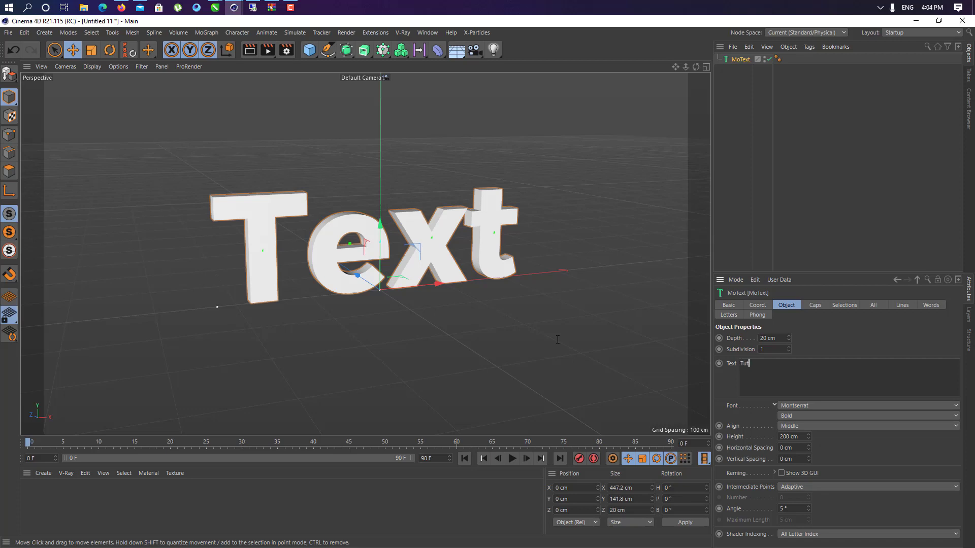
pyautogui.keyDown('alt'); pyautogui.moveTo(515, 382); pyautogui.dragTo(528, 345); pyautogui.keyUp('alt')
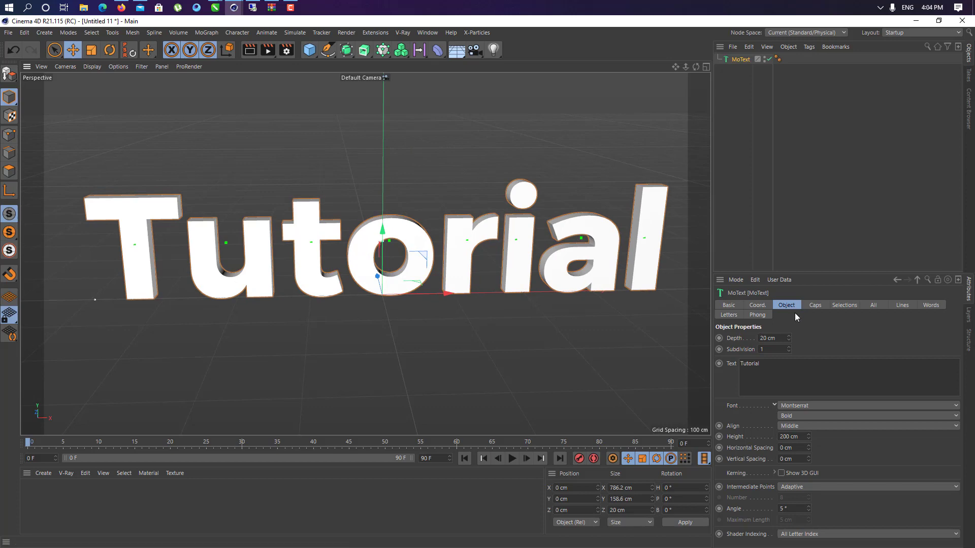
# Apply a rounded bevel preset to the text caps with a 2.54 cm size
pyautogui.click(814, 305)
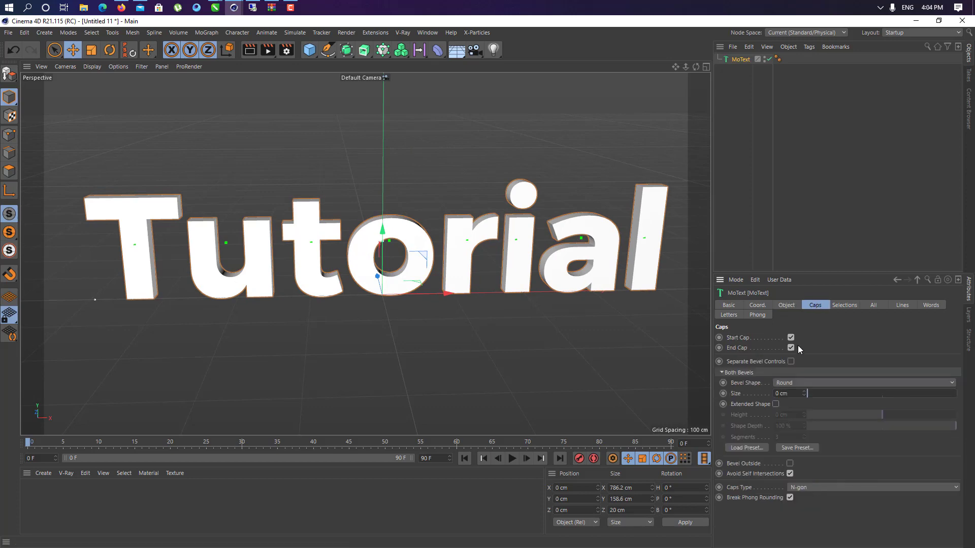
pyautogui.click(756, 449)
pyautogui.click(700, 245)
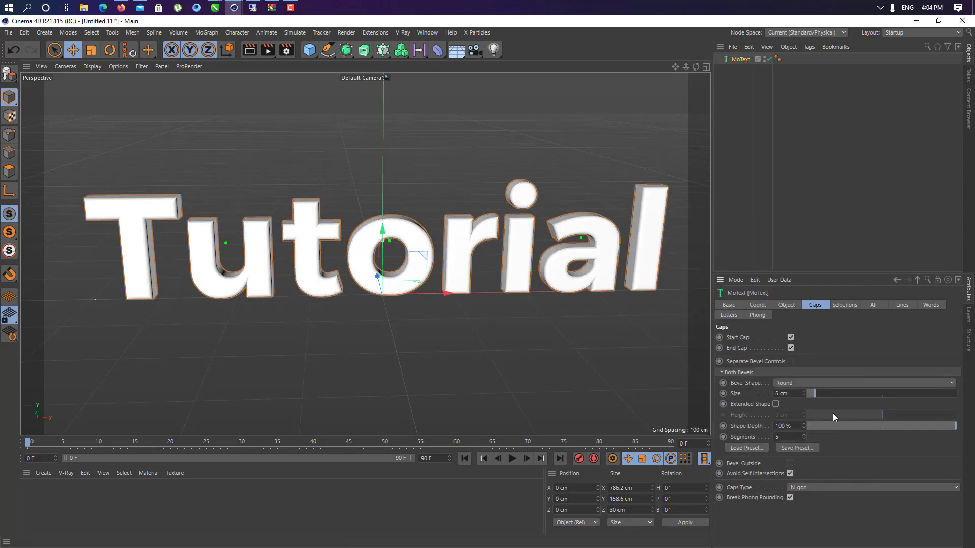
pyautogui.moveTo(814, 391); pyautogui.dragTo(812, 391)
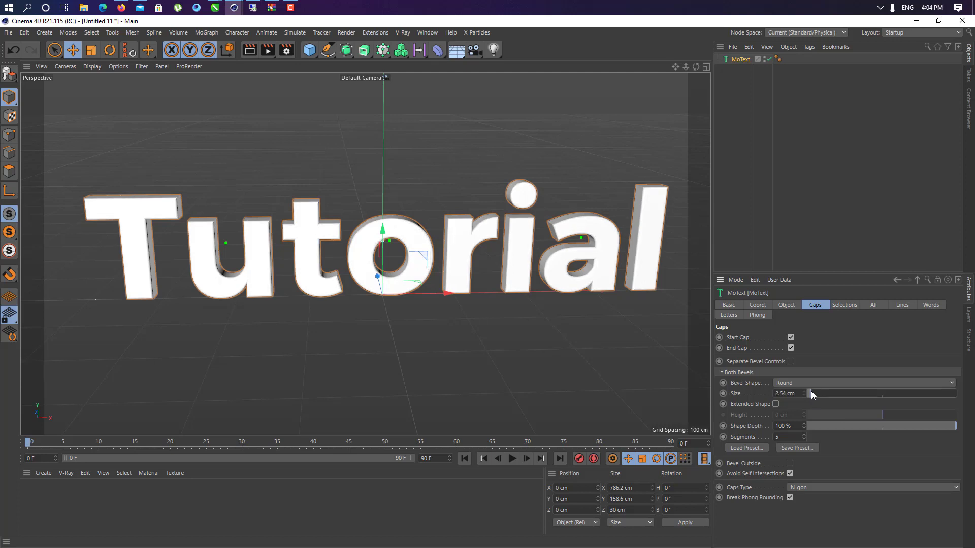
# Increase the MoText extrusion depth to 40 cm
pyautogui.click(787, 305)
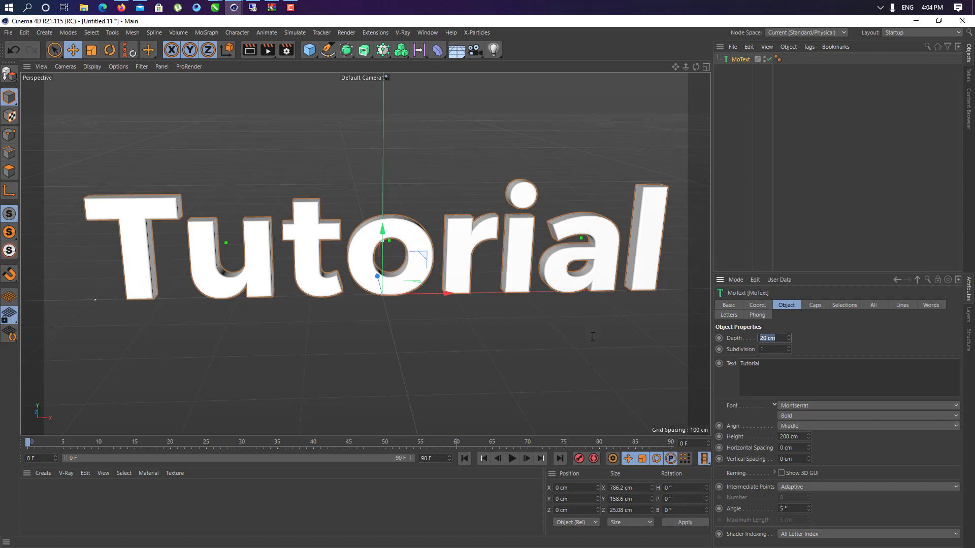
pyautogui.press('Return')
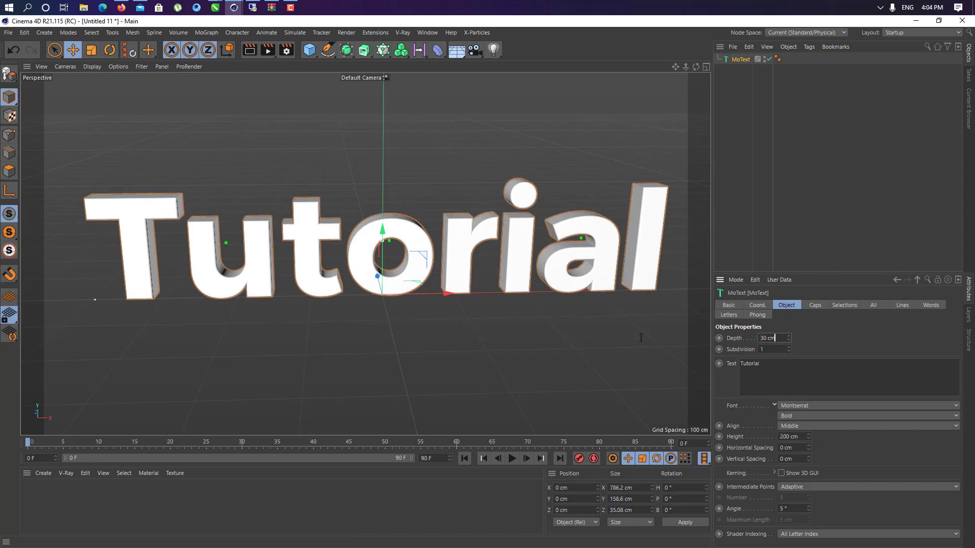
pyautogui.write('40')
pyautogui.press('Return')
pyautogui.keyDown('alt'); pyautogui.moveTo(387, 305); pyautogui.dragTo(429, 335); pyautogui.keyUp('alt')
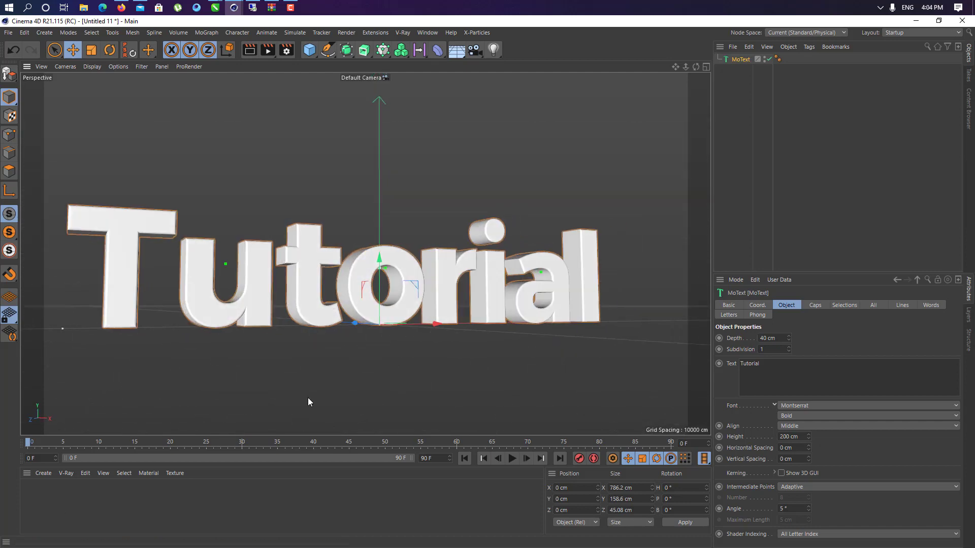
pyautogui.press('v')
pyautogui.click(333, 409)
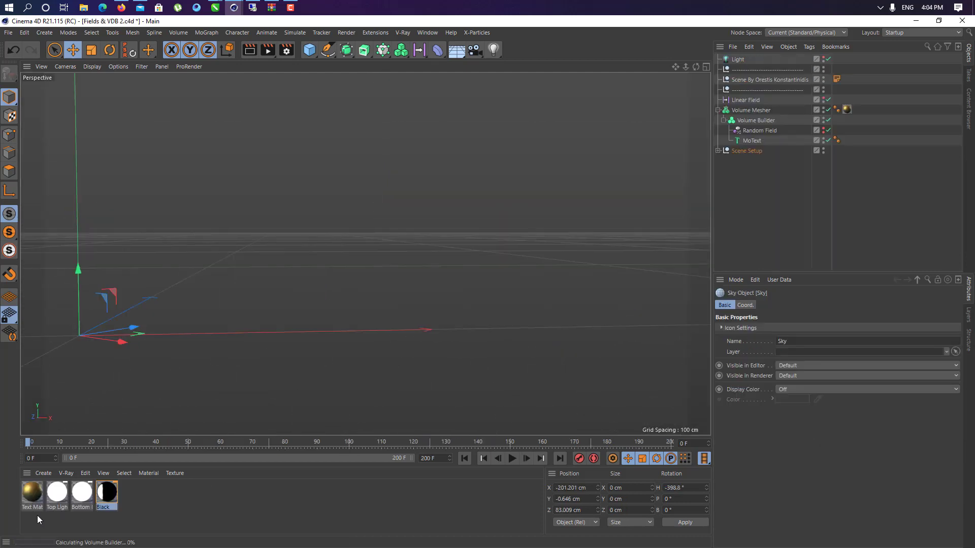
pyautogui.doubleClick(32, 494)
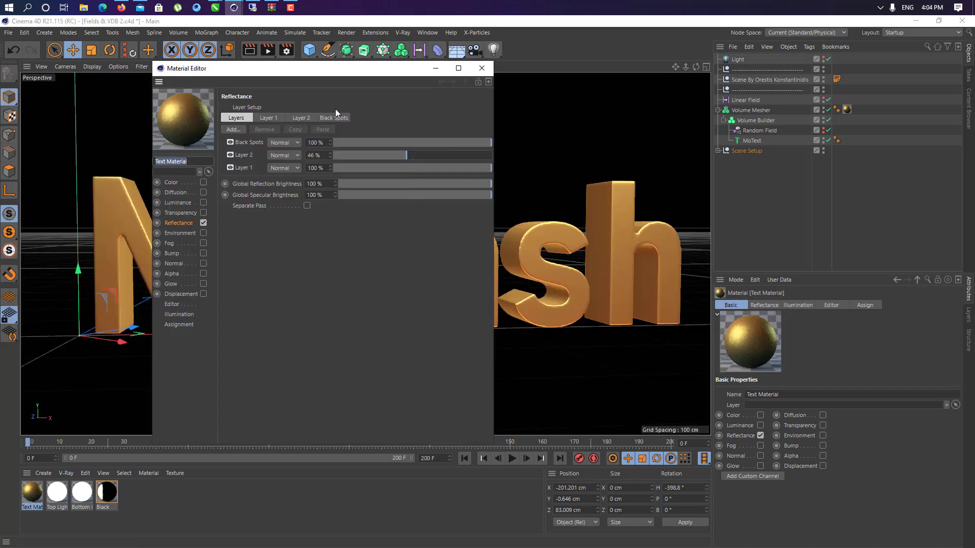
pyautogui.click(243, 168)
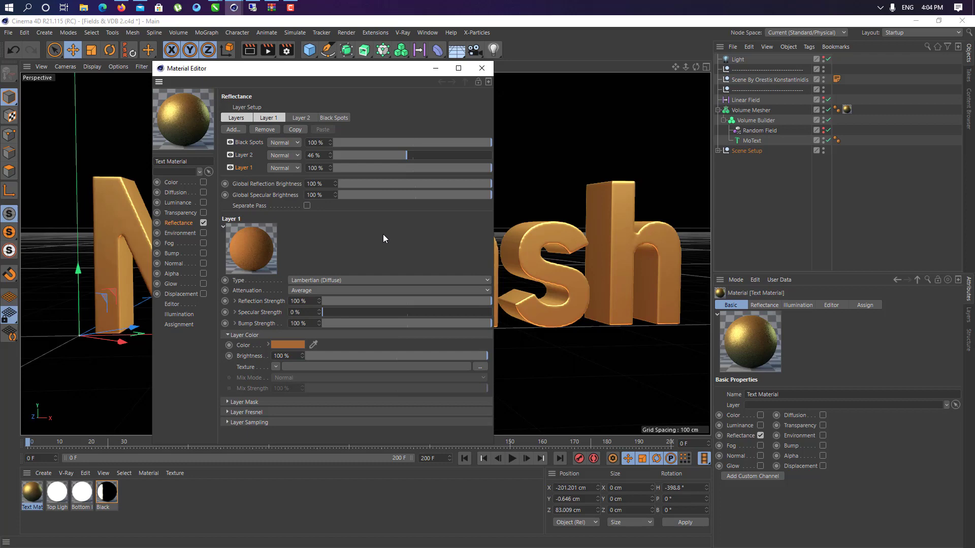
pyautogui.click(481, 68)
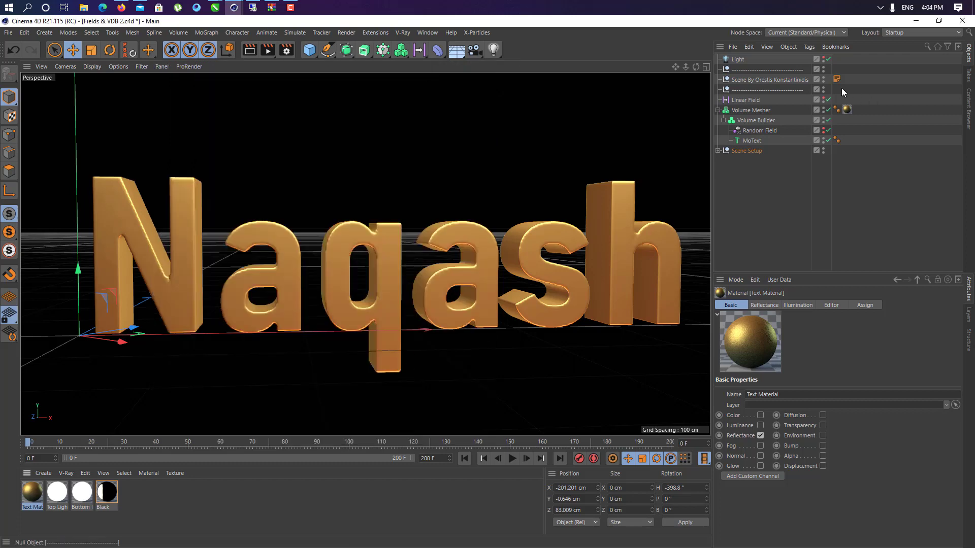
pyautogui.click(756, 141)
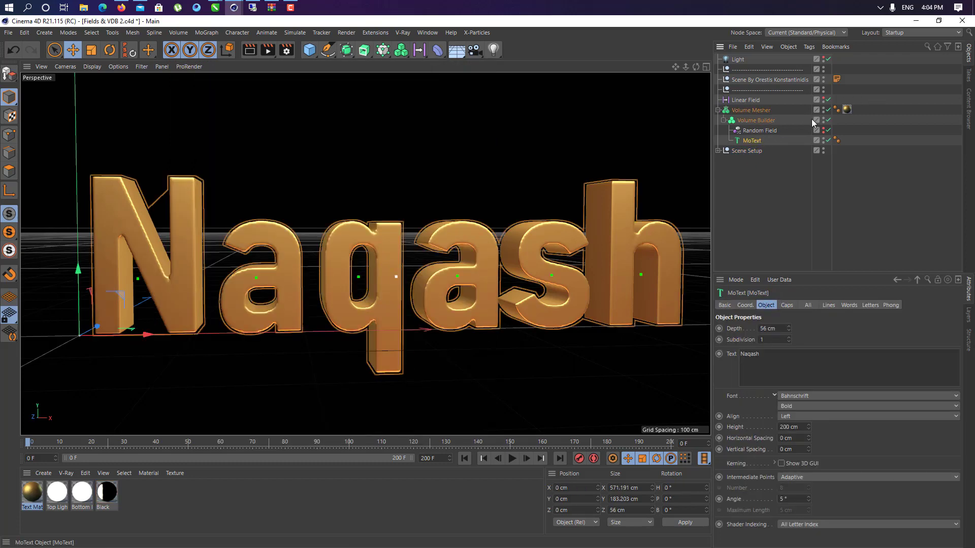
pyautogui.click(751, 110)
pyautogui.press('v')
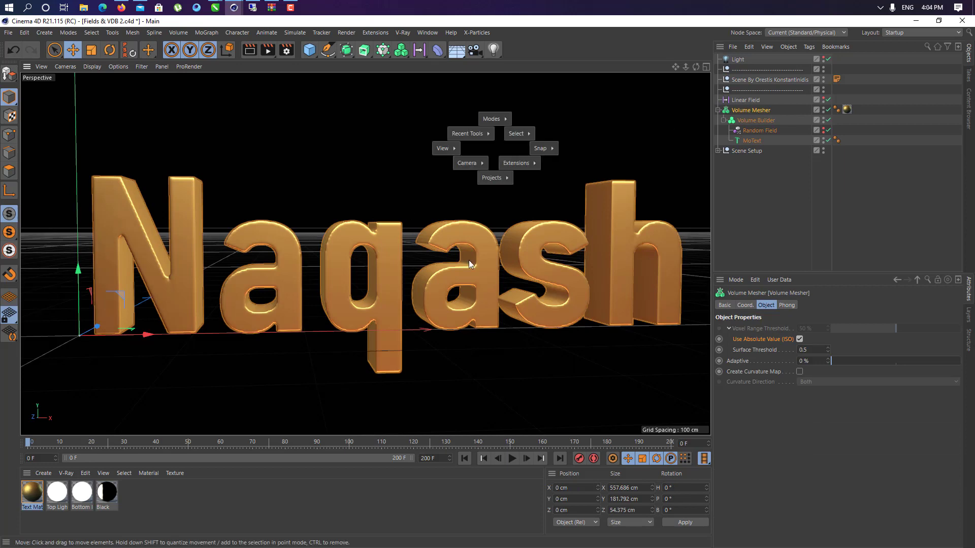
pyautogui.click(487, 190)
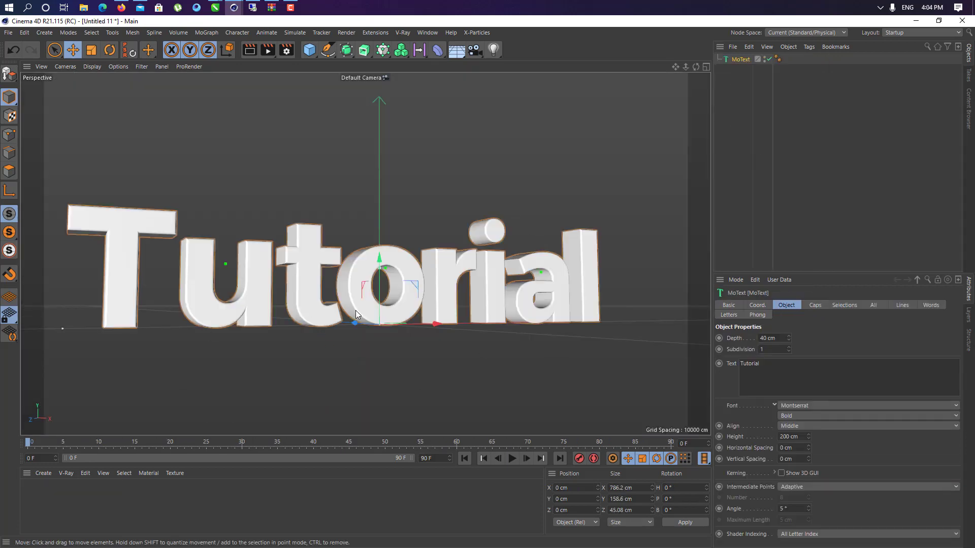
# Create a new material, assign it to the Tutorial text and open it for editing
pyautogui.click(334, 504)
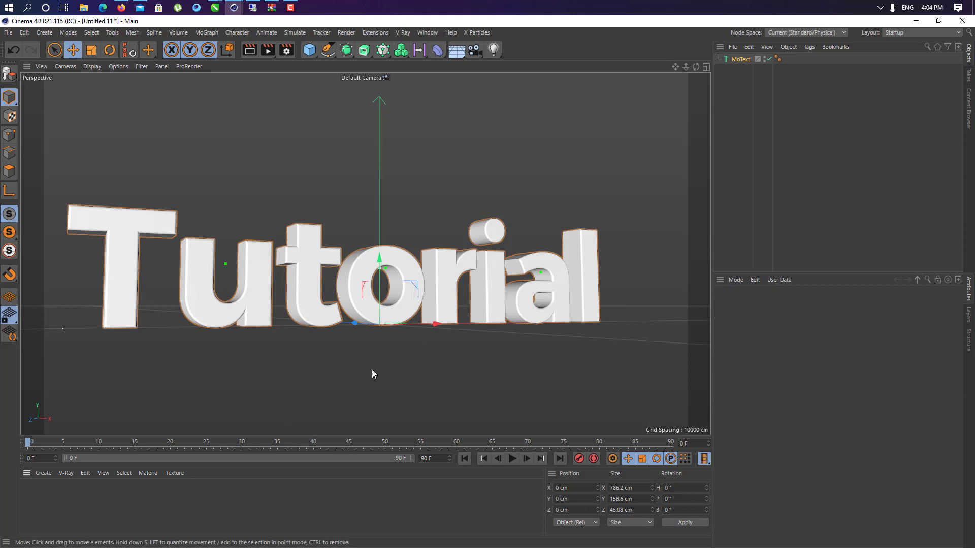
pyautogui.keyDown('alt'); pyautogui.moveTo(372, 374); pyautogui.dragTo(411, 354); pyautogui.keyUp('alt')
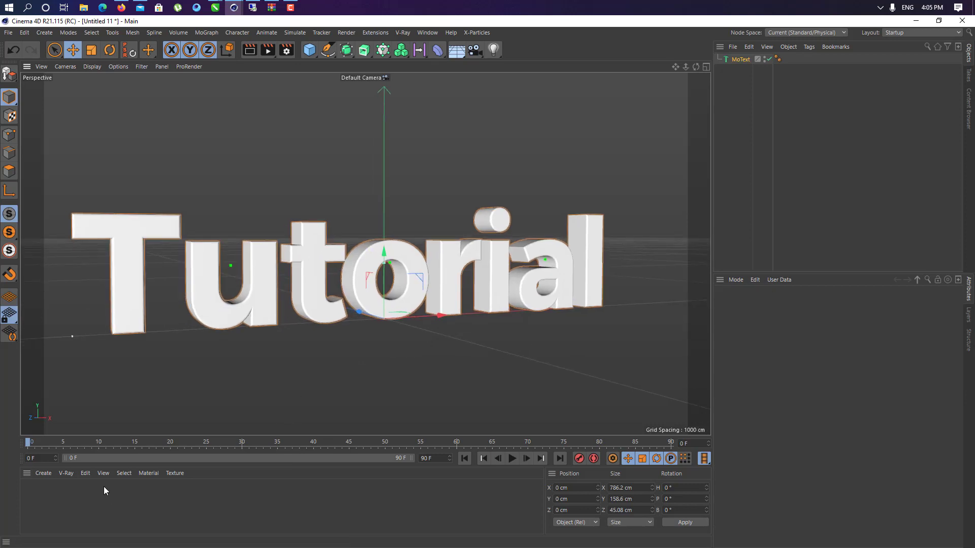
pyautogui.doubleClick(158, 500)
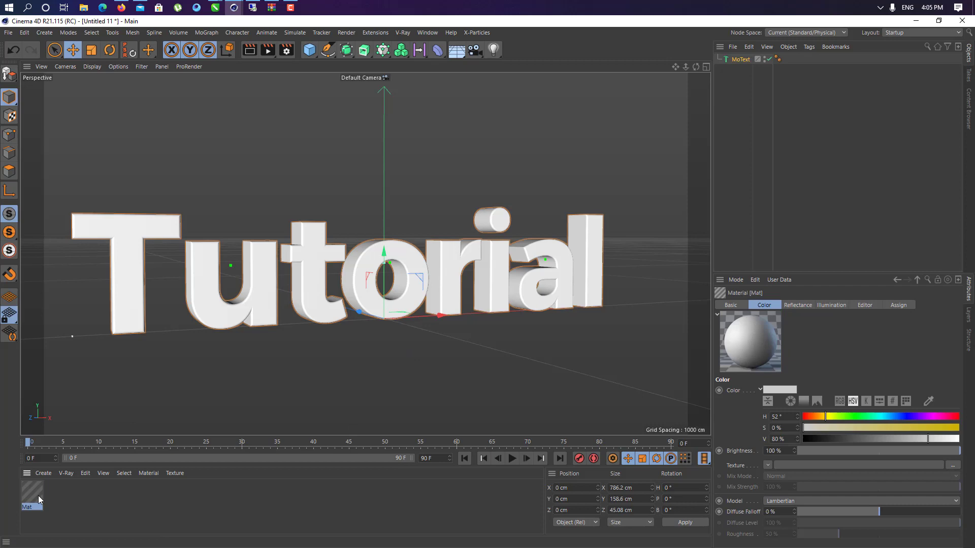
pyautogui.moveTo(38, 496); pyautogui.dragTo(142, 317)
pyautogui.doubleClick(32, 493)
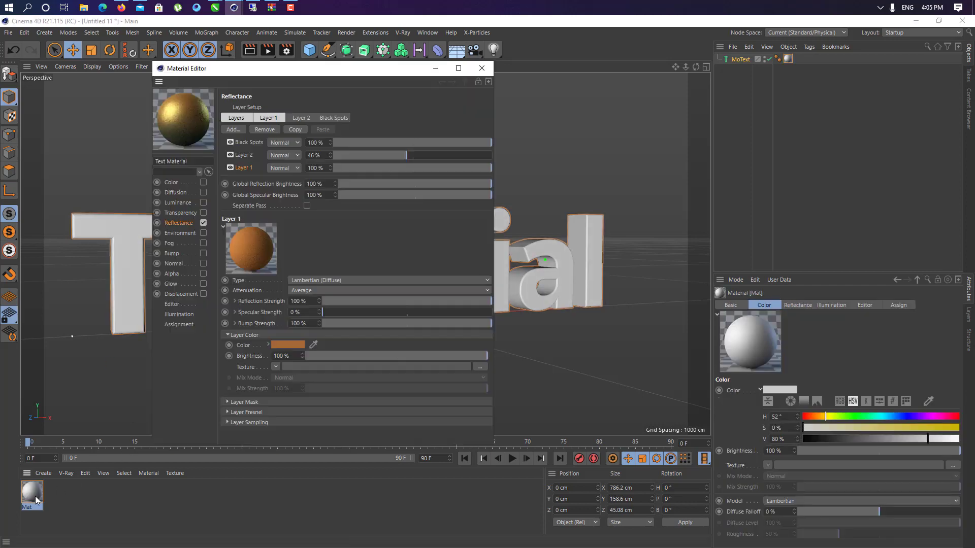
pyautogui.moveTo(399, 74); pyautogui.dragTo(812, 53)
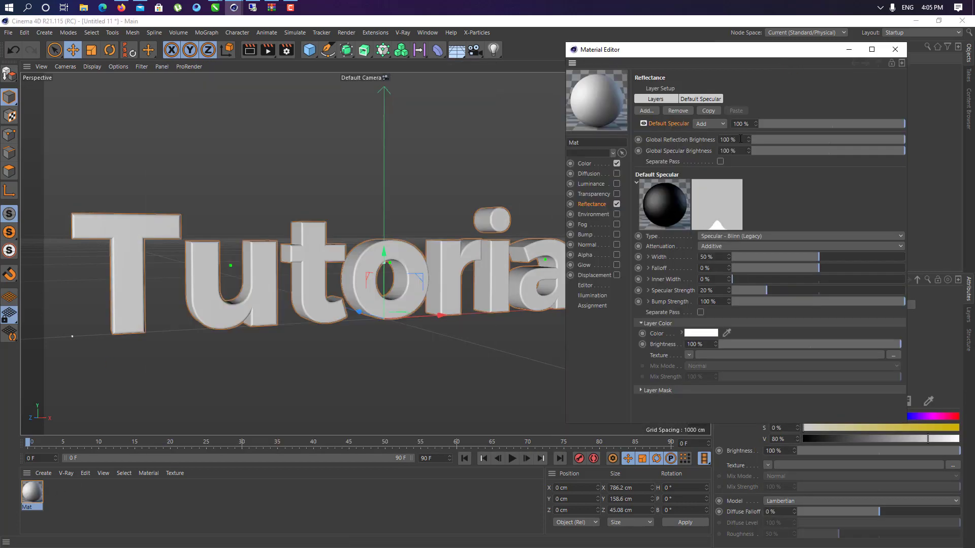
# Replace the default specular with a Reflection (Legacy) layer using Conductor Fresnel and the Copper preset
pyautogui.click(676, 112)
pyautogui.click(643, 112)
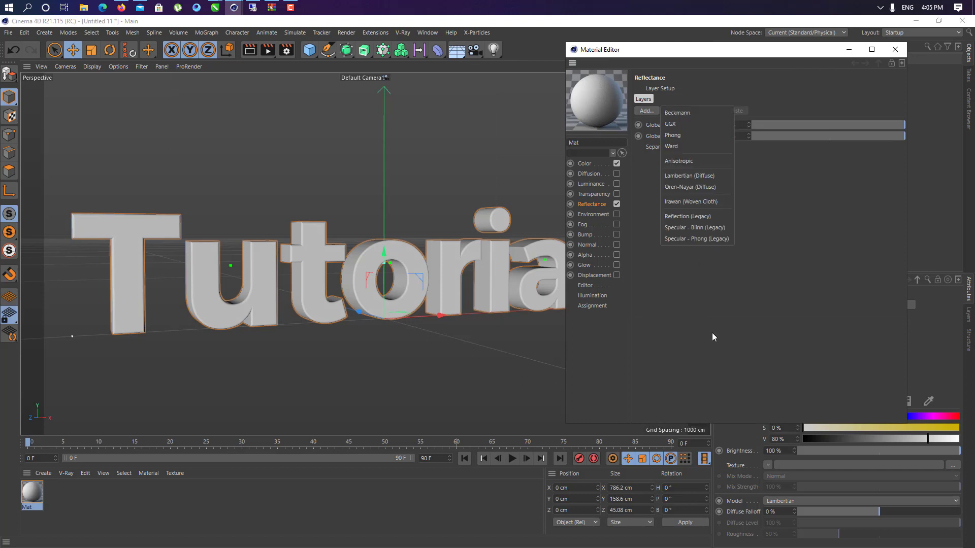
pyautogui.click(707, 214)
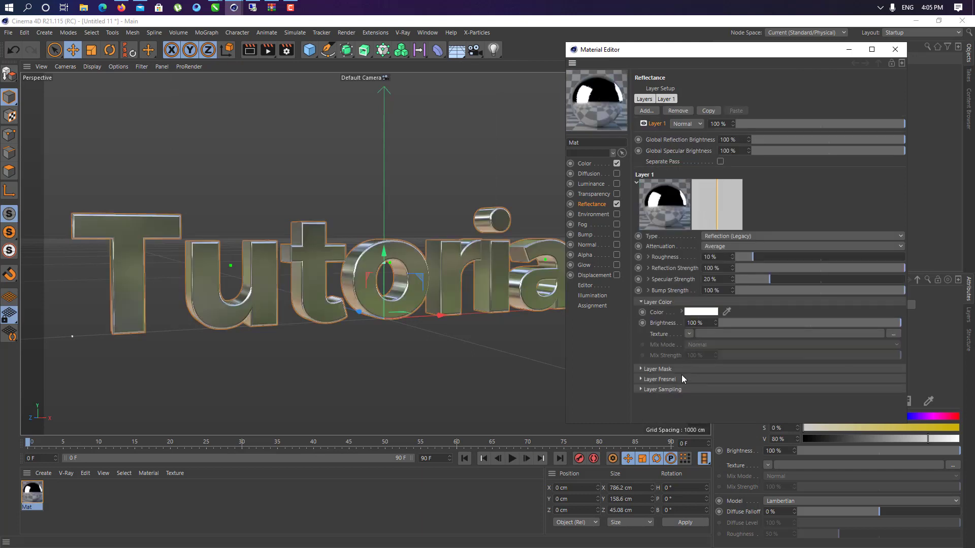
pyautogui.click(681, 378)
pyautogui.click(698, 390)
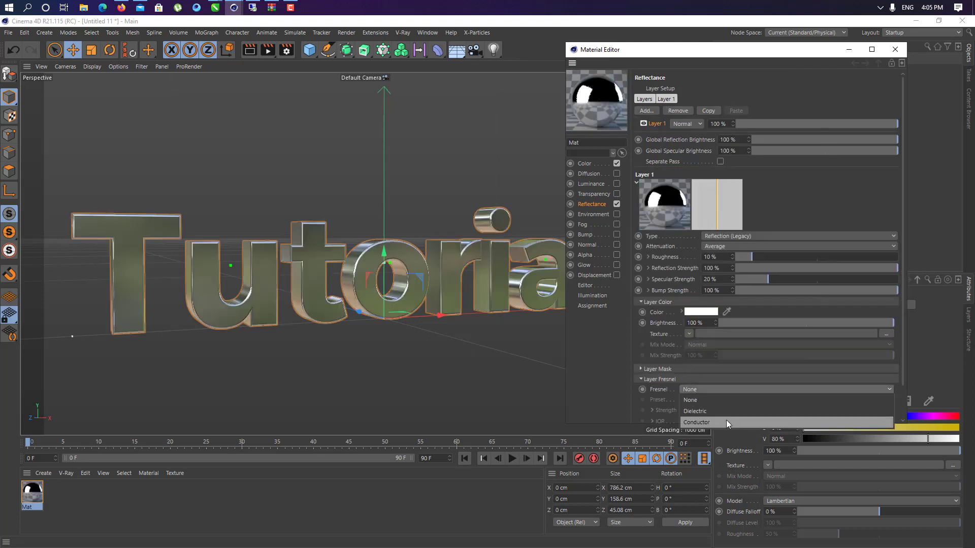
pyautogui.click(721, 422)
pyautogui.click(721, 401)
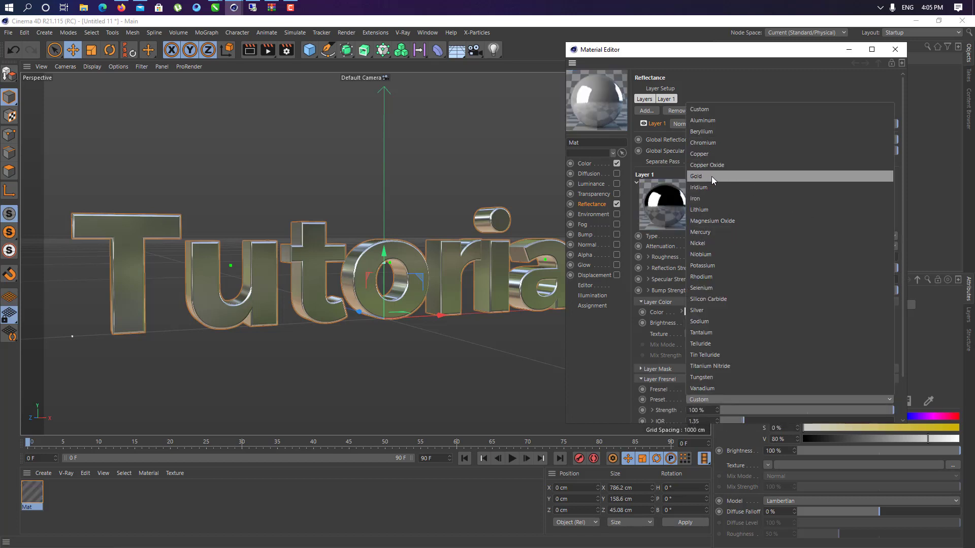
pyautogui.click(711, 155)
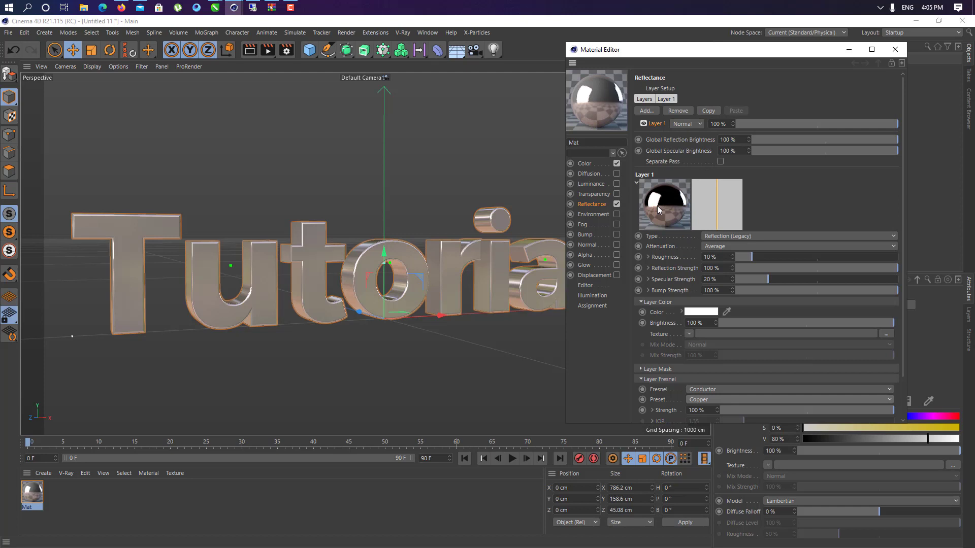
# Set the material colour to green, HSV about 88°, 83%, 77%
pyautogui.click(592, 163)
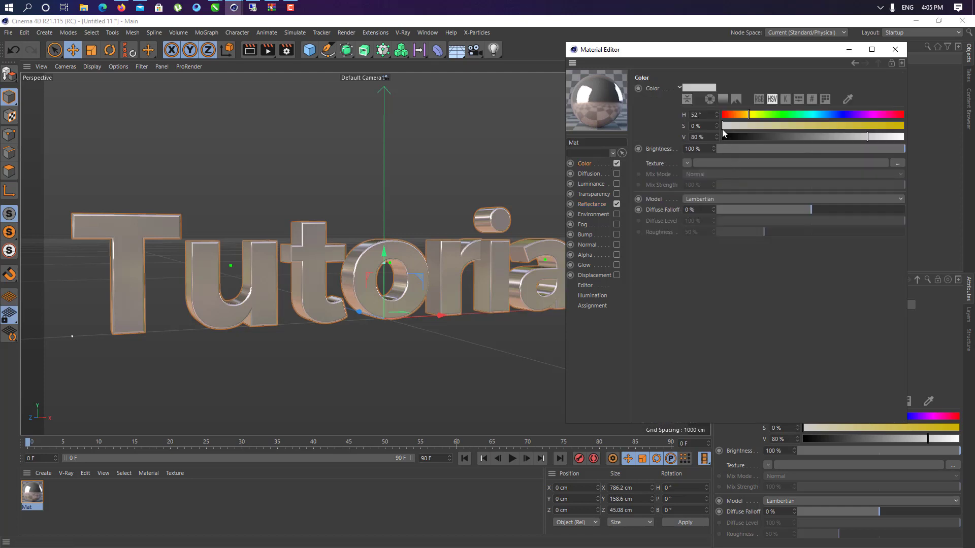
pyautogui.click(766, 114)
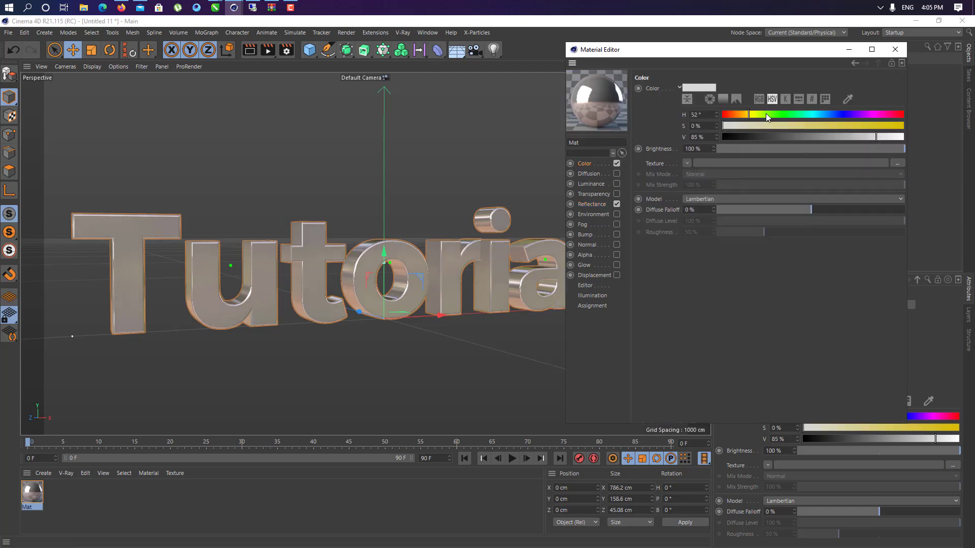
pyautogui.click(856, 125)
pyautogui.click(876, 136)
pyautogui.click(886, 136)
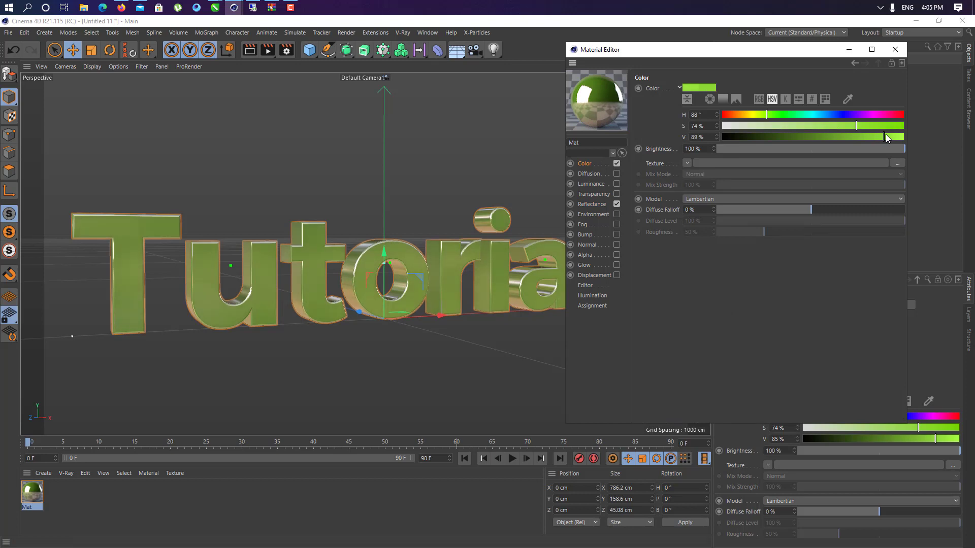
pyautogui.click(871, 125)
pyautogui.click(842, 137)
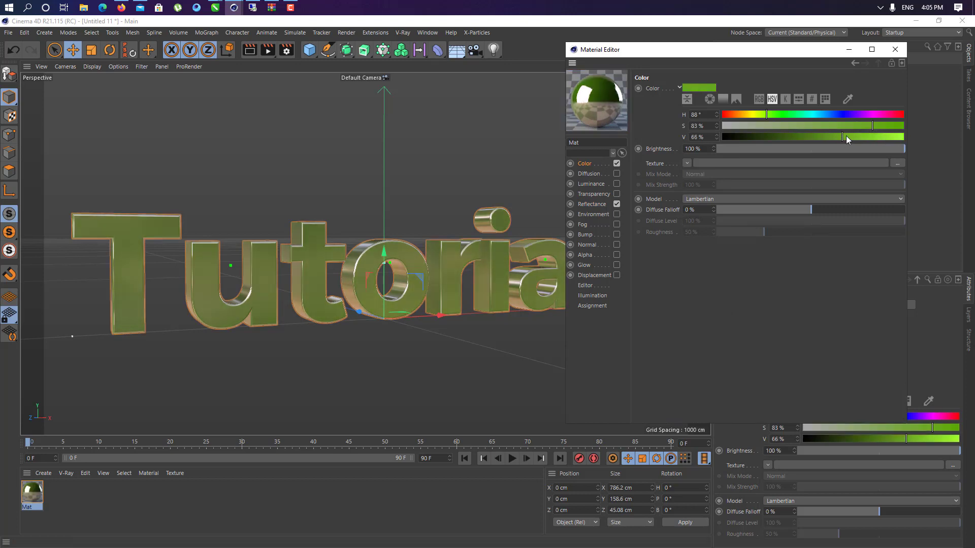
pyautogui.click(862, 136)
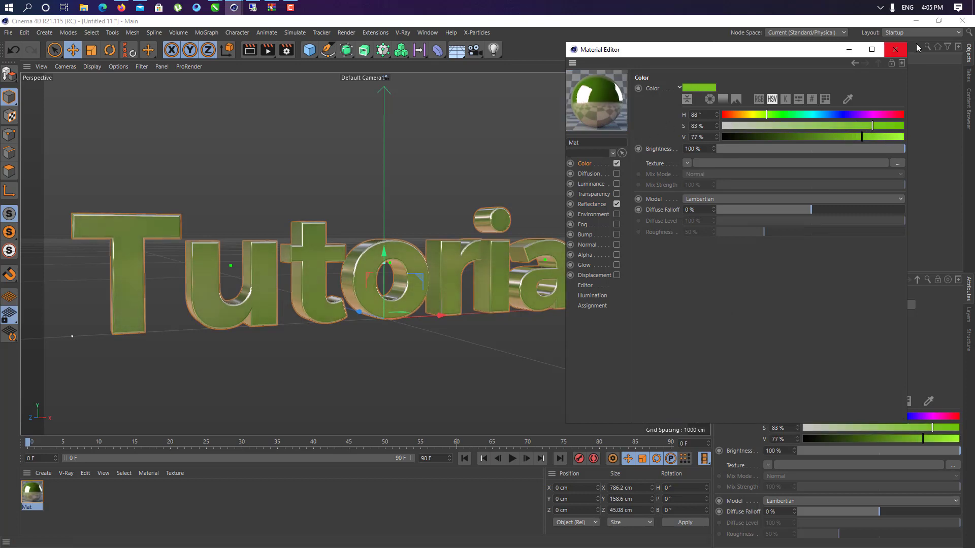
# Add a Volume Builder, nest the MoText inside it and set Voxel Size to 1.5 cm
pyautogui.click(895, 49)
pyautogui.moveTo(487, 285)
pyautogui.keyDown('alt'); pyautogui.mouseDown()
pyautogui.moveTo(443, 252)
pyautogui.moveTo(479, 291)
pyautogui.moveTo(570, 293)
pyautogui.moveTo(485, 297)
pyautogui.mouseUp(); pyautogui.keyUp('alt')
pyautogui.moveTo(402, 49); pyautogui.dragTo(426, 86)
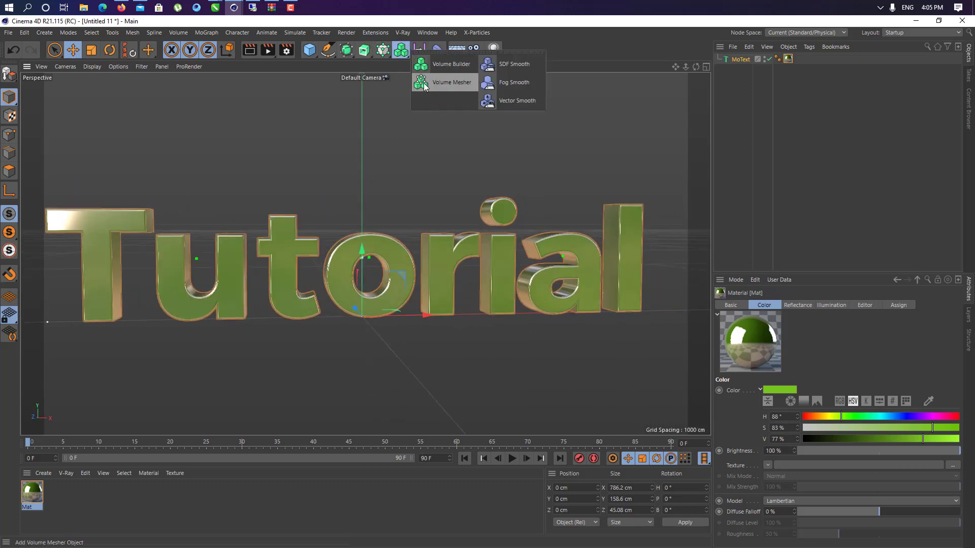
pyautogui.click(441, 70)
pyautogui.moveTo(743, 63); pyautogui.dragTo(744, 63)
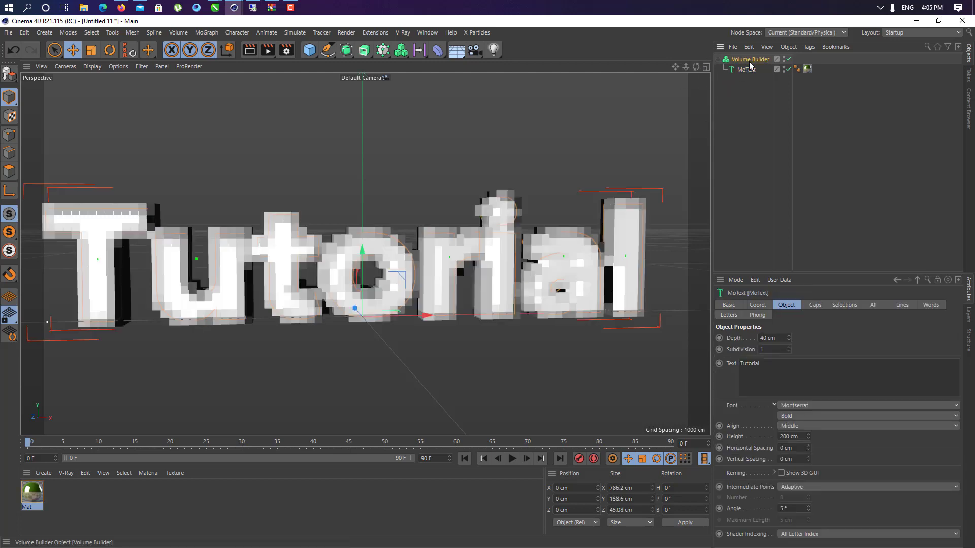
pyautogui.click(750, 59)
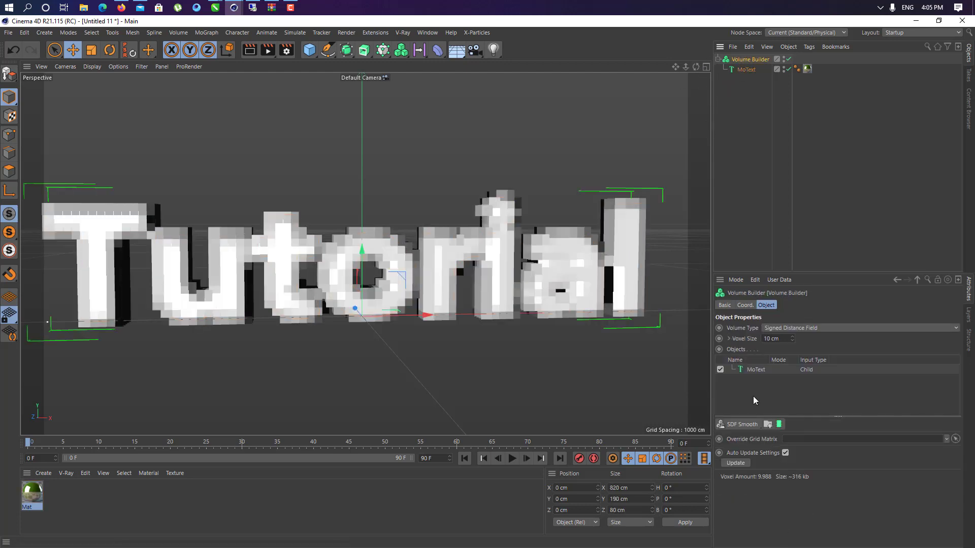
pyautogui.click(789, 338)
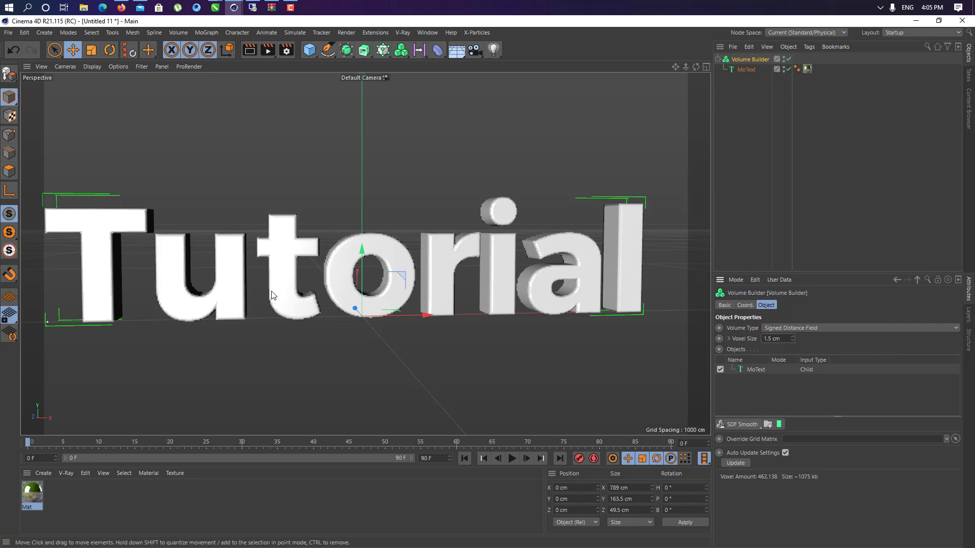
pyautogui.keyDown('alt'); pyautogui.moveTo(273, 295); pyautogui.dragTo(396, 305); pyautogui.keyUp('alt')
pyautogui.moveTo(401, 49); pyautogui.dragTo(434, 96)
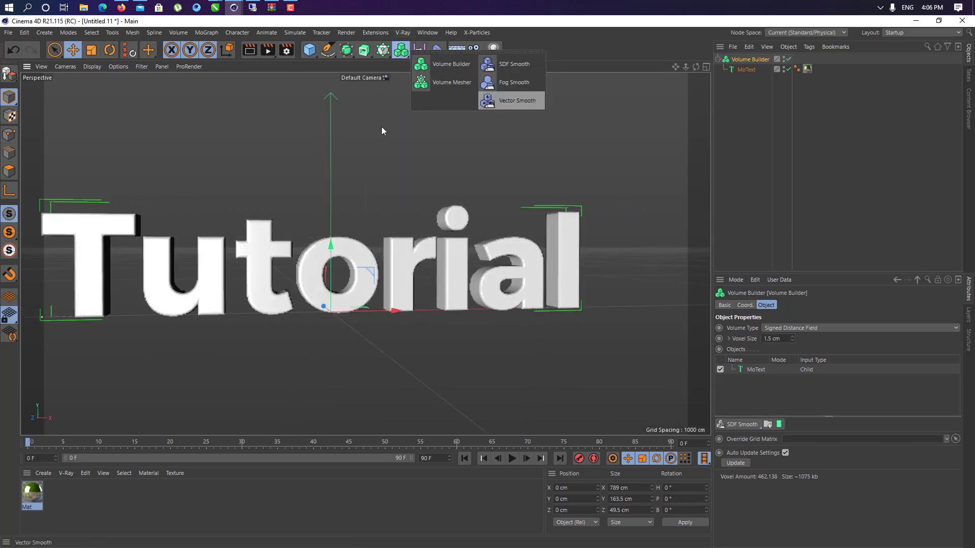
# Add a Volume Mesher and place the Volume Builder inside it
pyautogui.click(457, 86)
pyautogui.moveTo(749, 70)
pyautogui.mouseDown()
pyautogui.moveTo(743, 64)
pyautogui.moveTo(751, 59)
pyautogui.mouseUp()
pyautogui.keyDown('alt'); pyautogui.moveTo(565, 232); pyautogui.dragTo(564, 269); pyautogui.keyUp('alt')
pyautogui.click(754, 60)
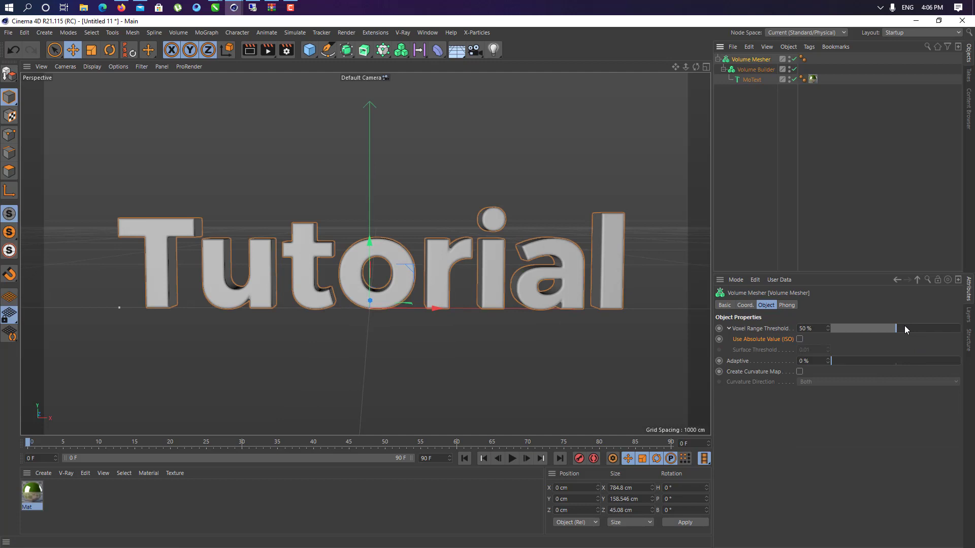
# Set the mesher's Voxel Range Threshold to 0% and use an absolute 0.5 Surface Threshold
pyautogui.moveTo(870, 329); pyautogui.dragTo(626, 342)
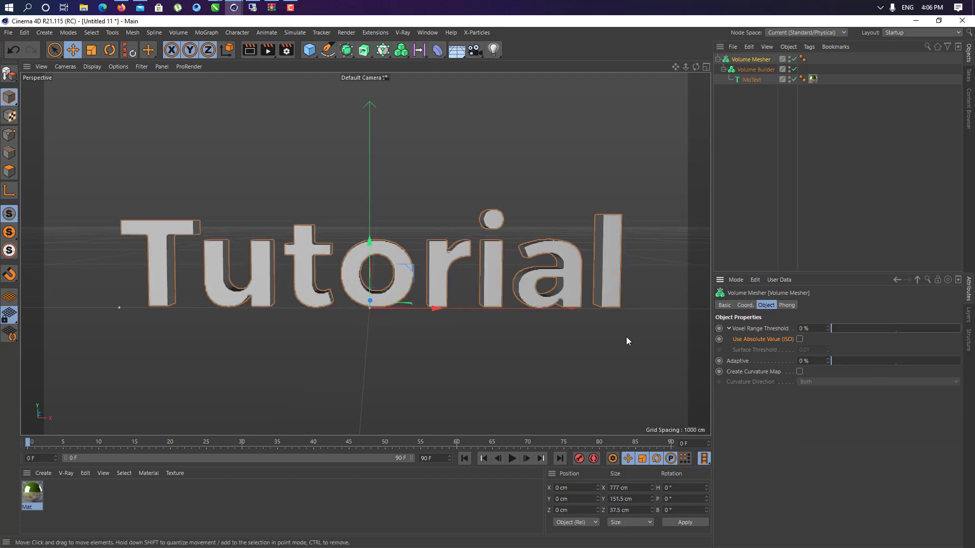
pyautogui.click(799, 340)
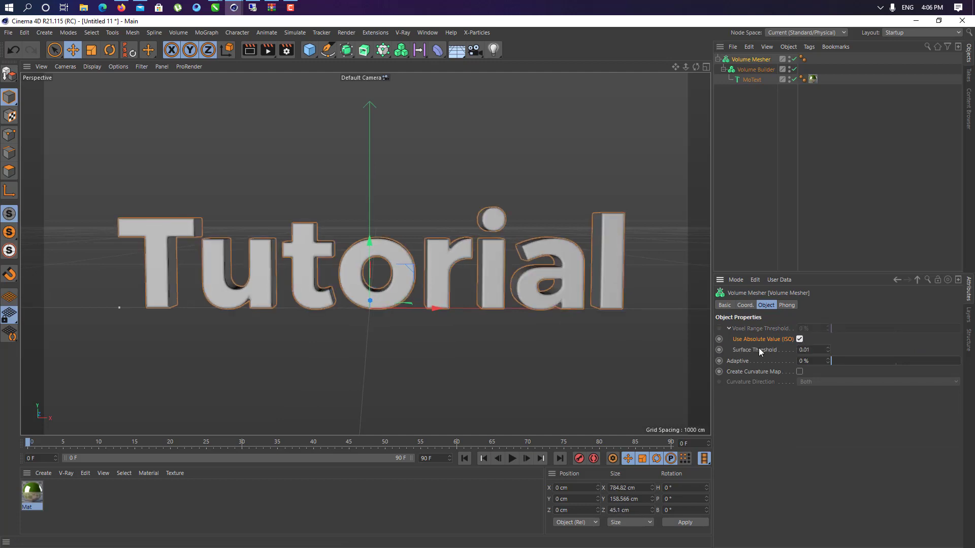
pyautogui.write('0.5')
pyautogui.press('Return')
pyautogui.keyDown('alt'); pyautogui.moveTo(488, 274); pyautogui.dragTo(446, 278); pyautogui.keyUp('alt')
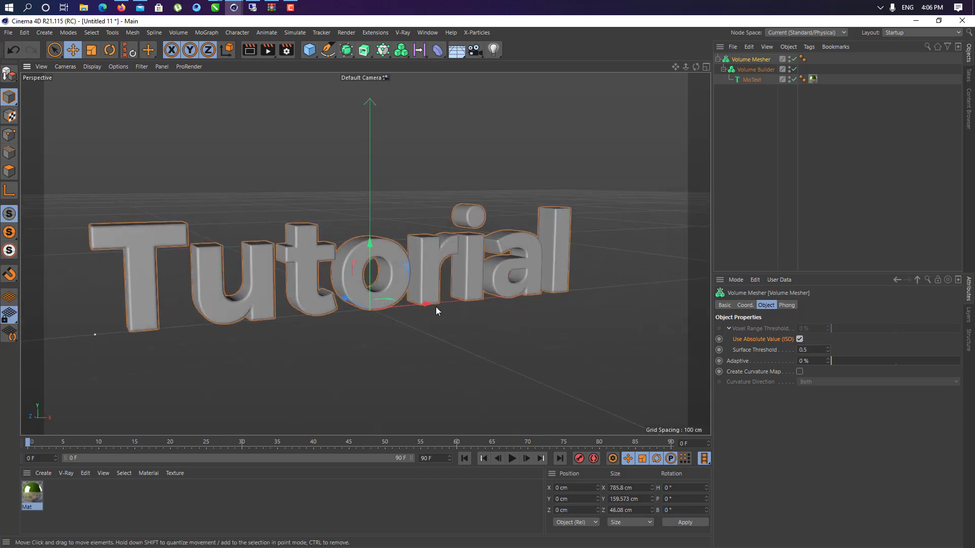
pyautogui.keyDown('alt'); pyautogui.moveTo(436, 307); pyautogui.dragTo(475, 292, button='middle'); pyautogui.keyUp('alt')
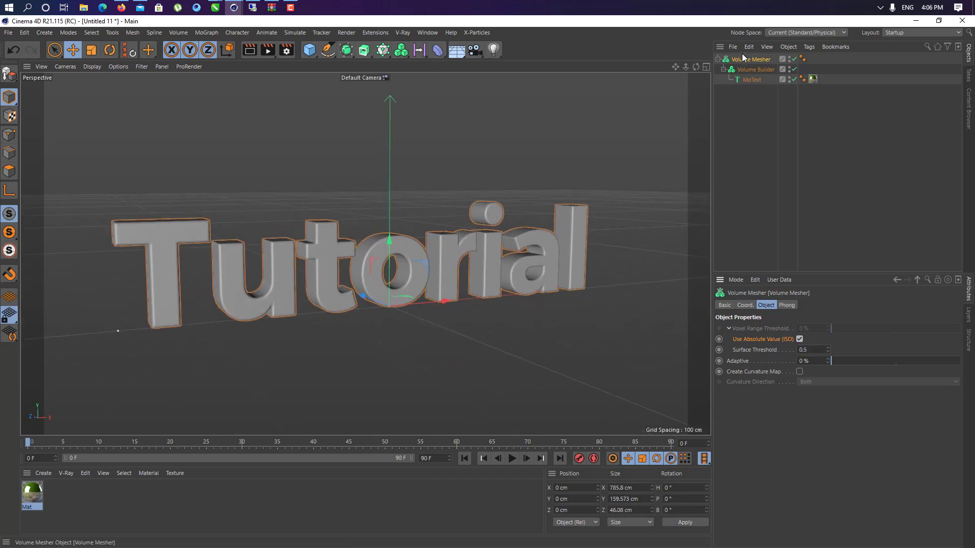
pyautogui.click(752, 70)
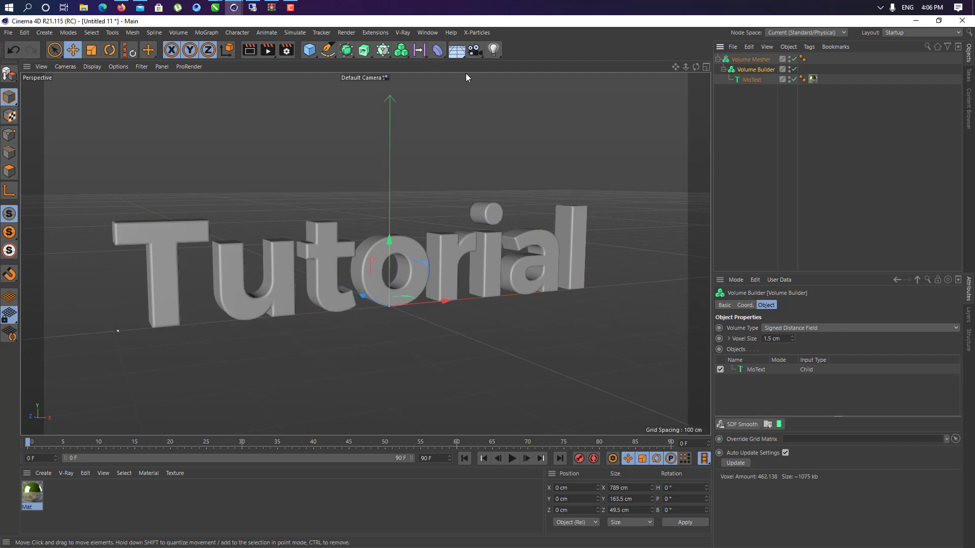
# Add a Random Field and nest it under the Volume Builder
pyautogui.click(417, 51)
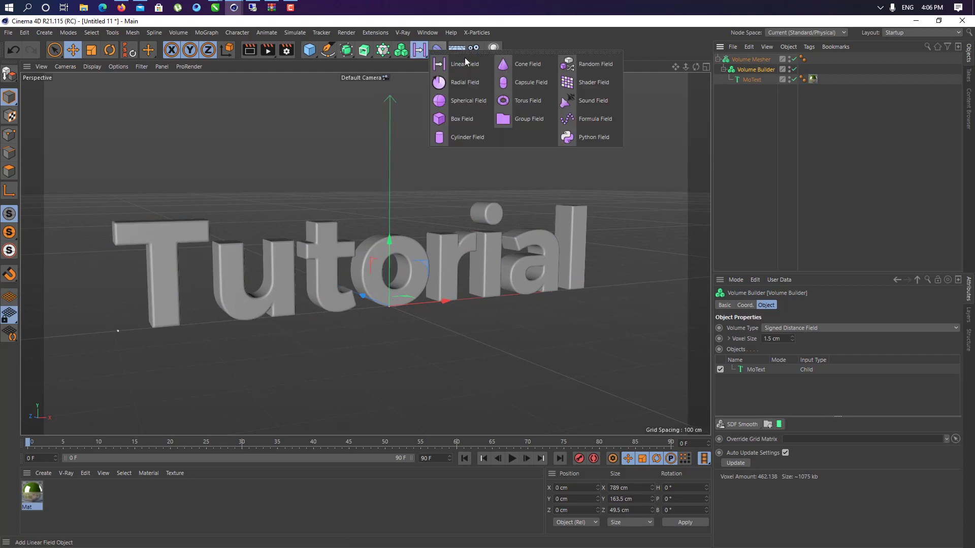
pyautogui.click(581, 66)
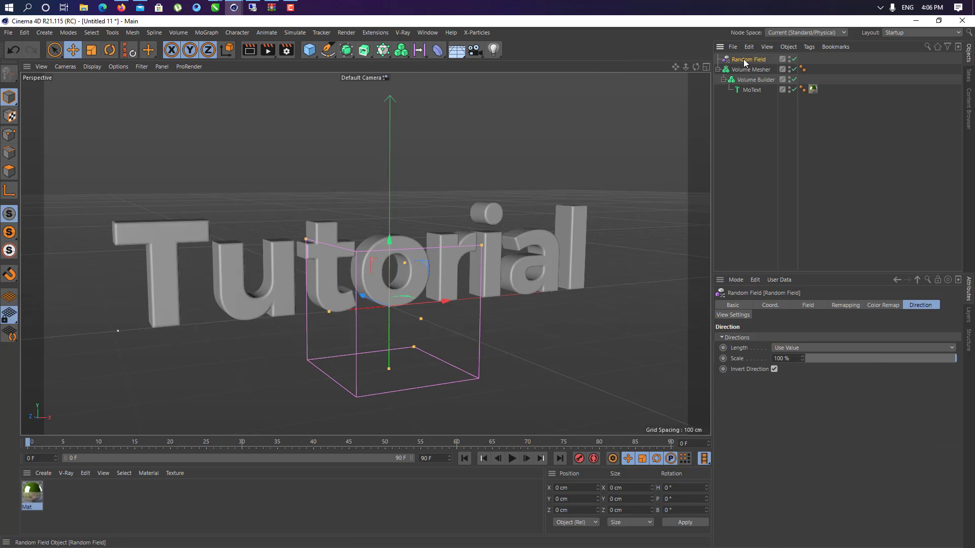
pyautogui.moveTo(743, 59); pyautogui.dragTo(756, 97)
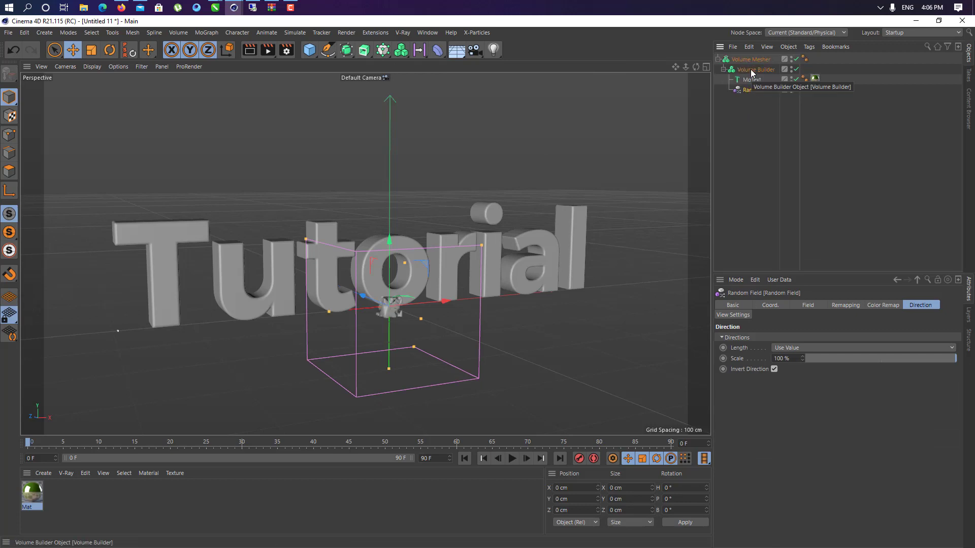
# Add a Linear Field and drop it into the Volume Builder's Objects list
pyautogui.click(419, 54)
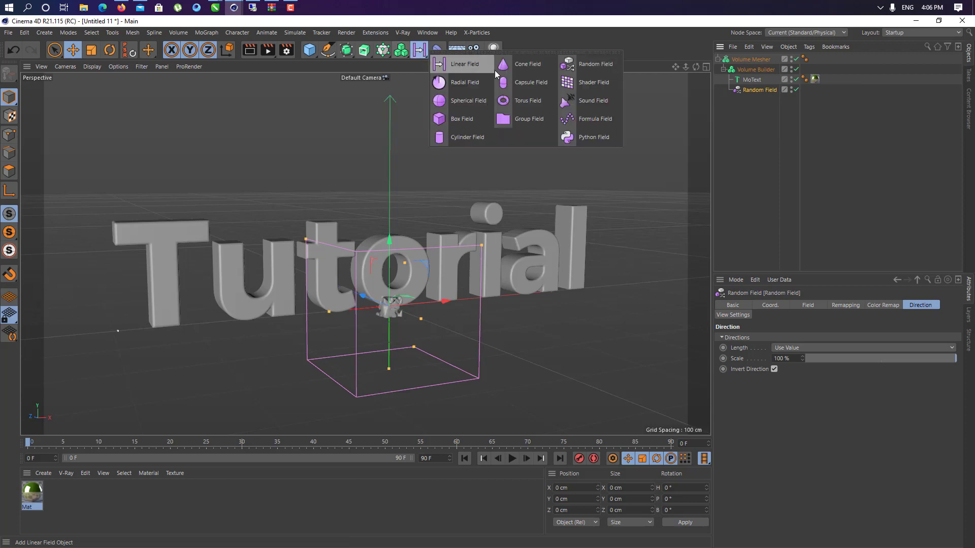
pyautogui.click(445, 71)
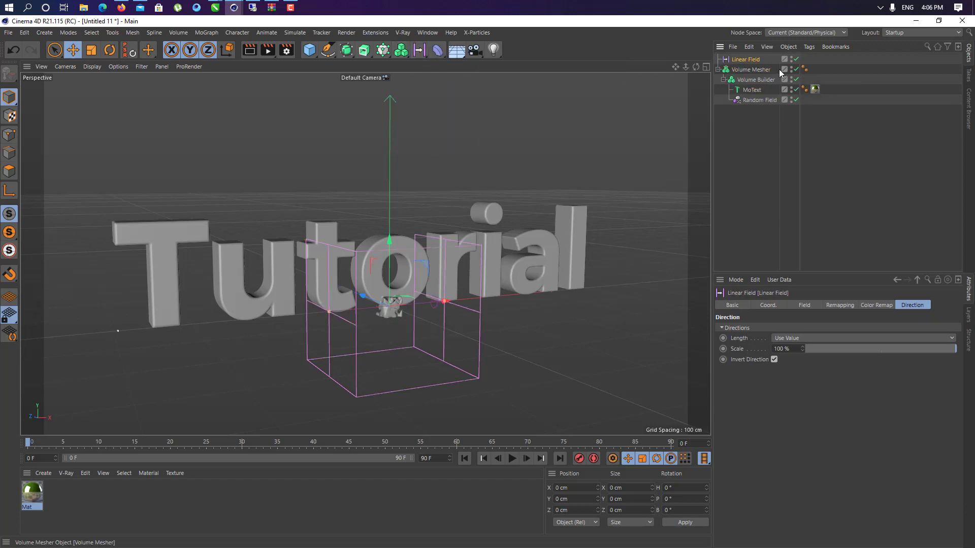
pyautogui.click(754, 80)
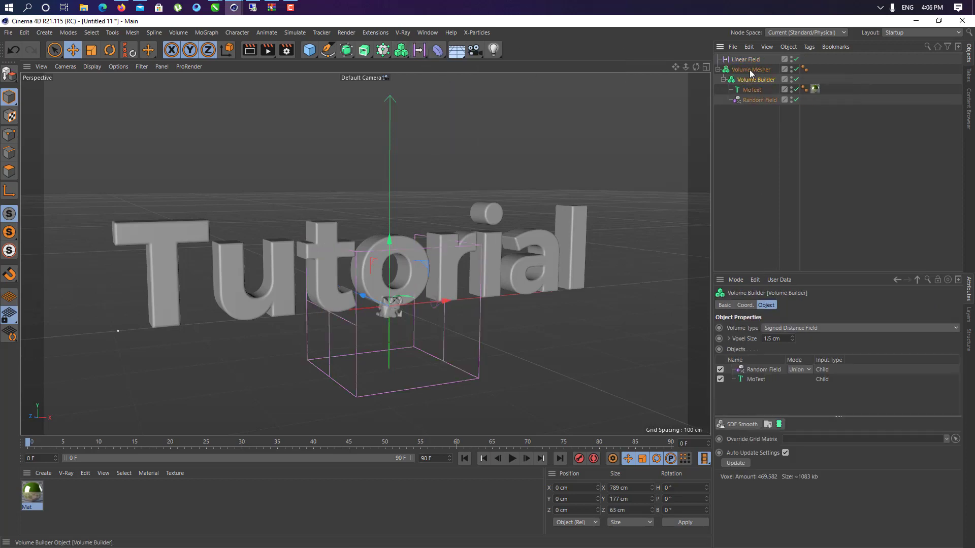
pyautogui.moveTo(747, 60); pyautogui.dragTo(751, 388)
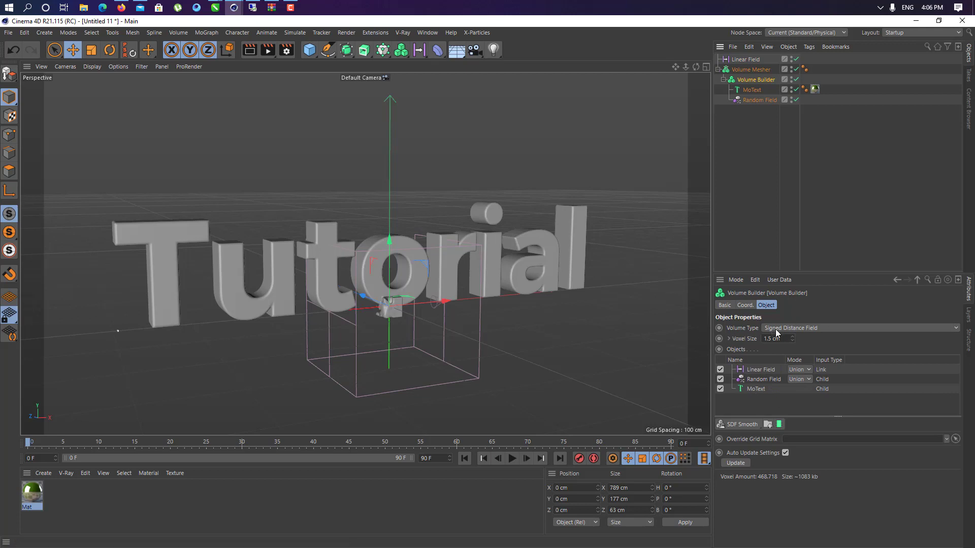
# Switch the Volume Builder's volume type to Fog
pyautogui.click(791, 328)
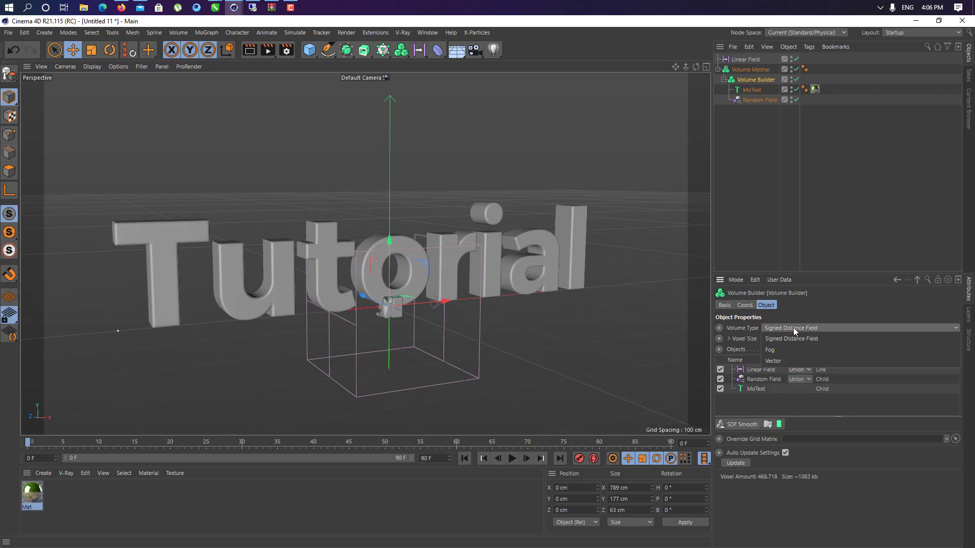
pyautogui.click(783, 352)
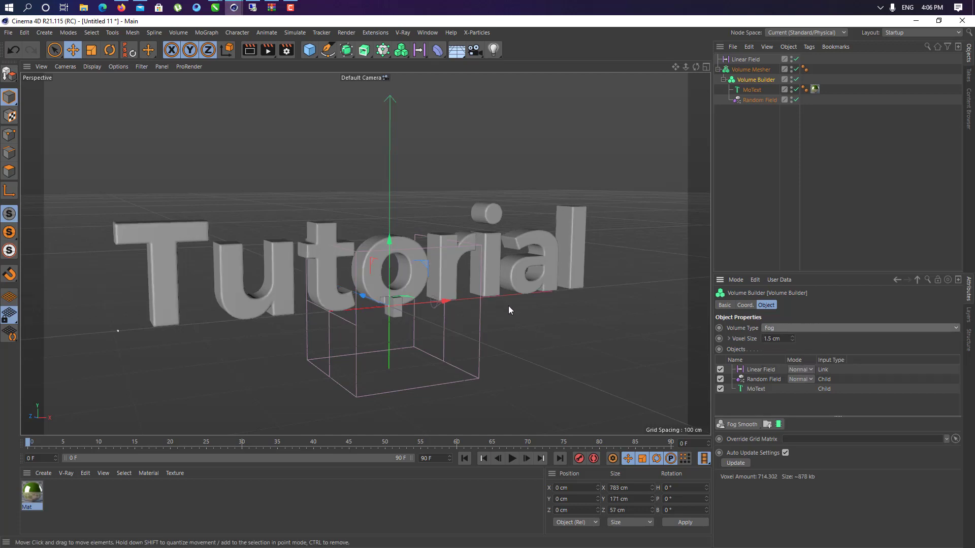
pyautogui.keyDown('alt'); pyautogui.moveTo(509, 310); pyautogui.dragTo(466, 298); pyautogui.keyUp('alt')
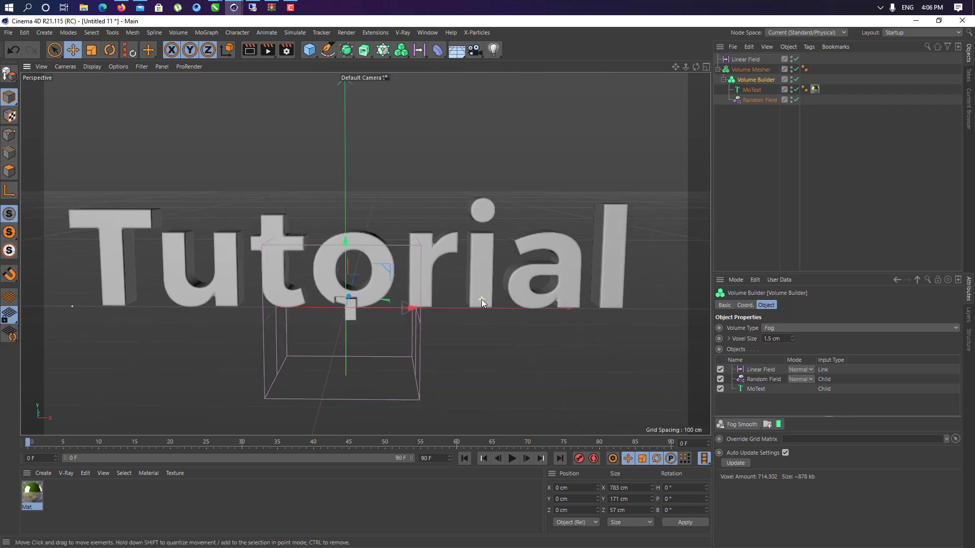
pyautogui.keyDown('alt'); pyautogui.moveTo(482, 299); pyautogui.dragTo(529, 315); pyautogui.keyUp('alt')
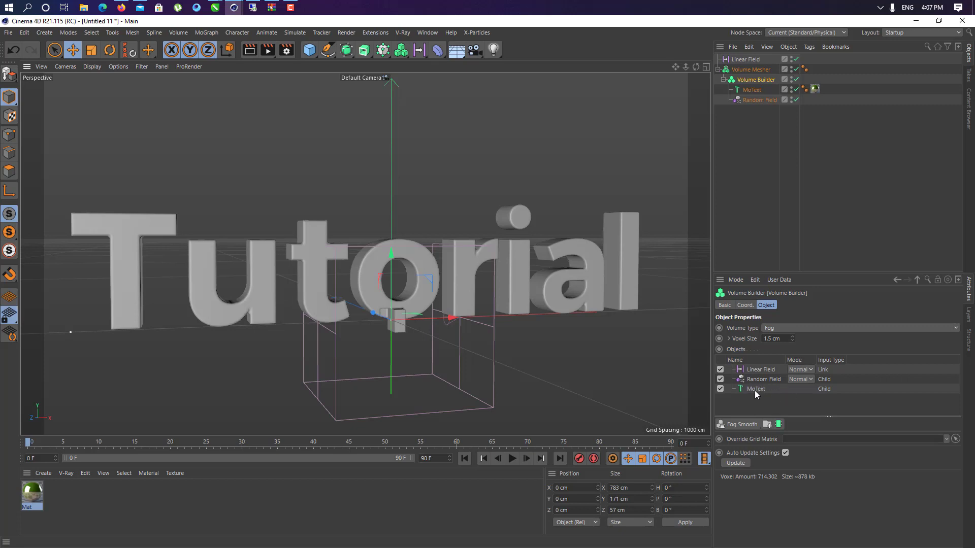
# Move MoText to the top of the Volume Builder inputs and add MoText again at the end
pyautogui.moveTo(747, 390); pyautogui.dragTo(757, 367)
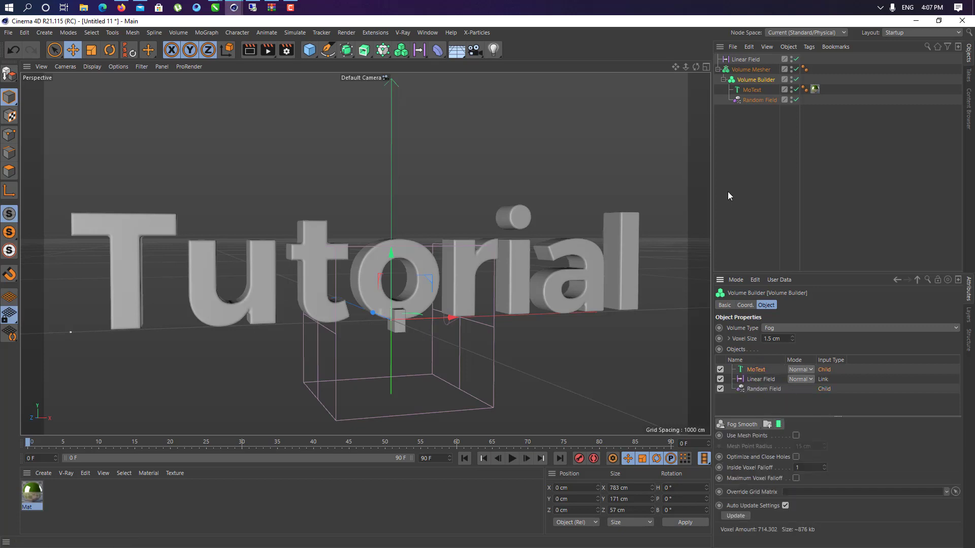
pyautogui.click(752, 71)
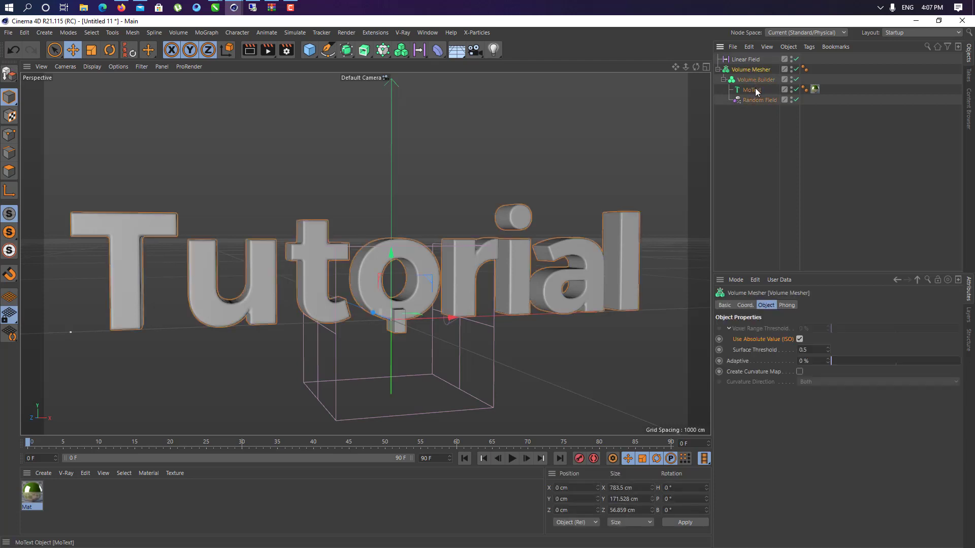
pyautogui.click(756, 81)
pyautogui.moveTo(752, 90); pyautogui.dragTo(763, 406)
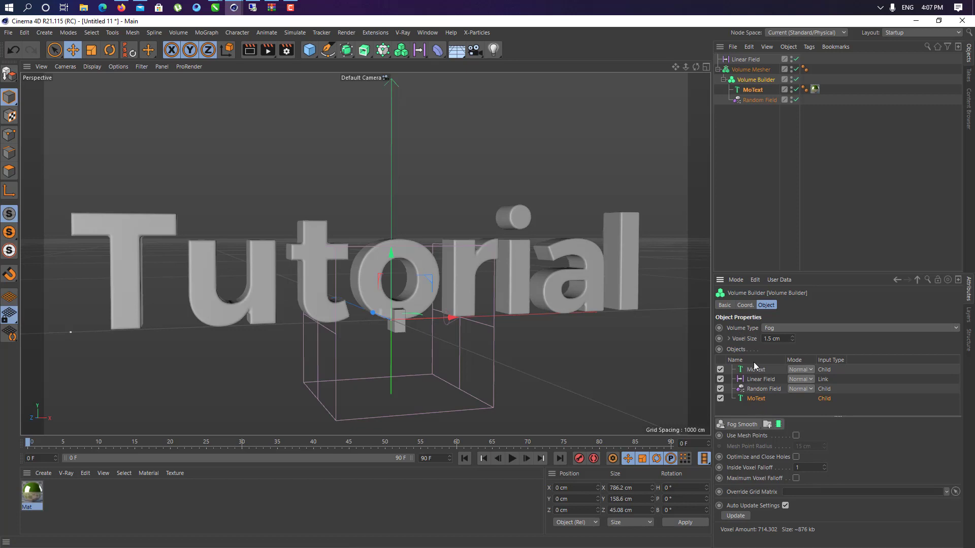
# Set the input blend modes: MoText to Min, Linear Field to Add, Random Field to Min
pyautogui.click(800, 371)
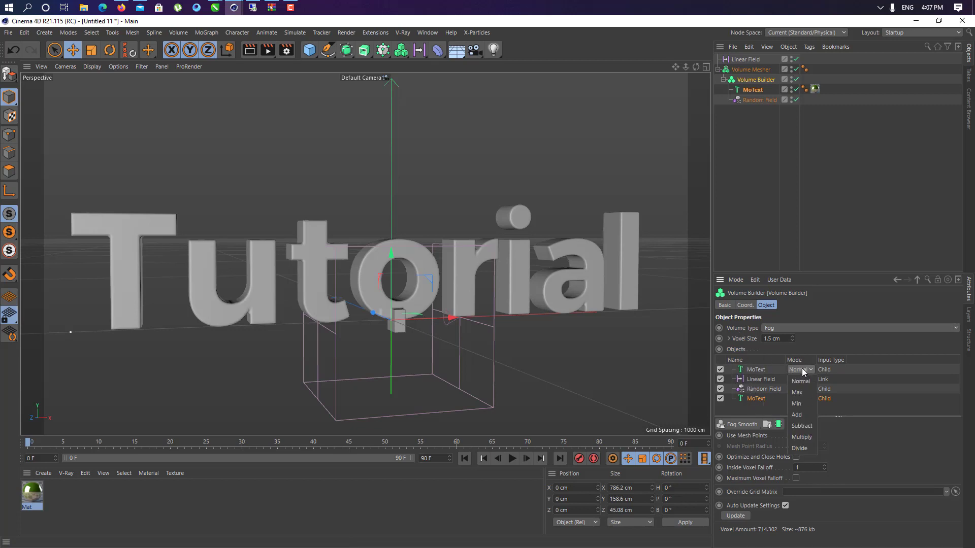
pyautogui.click(801, 404)
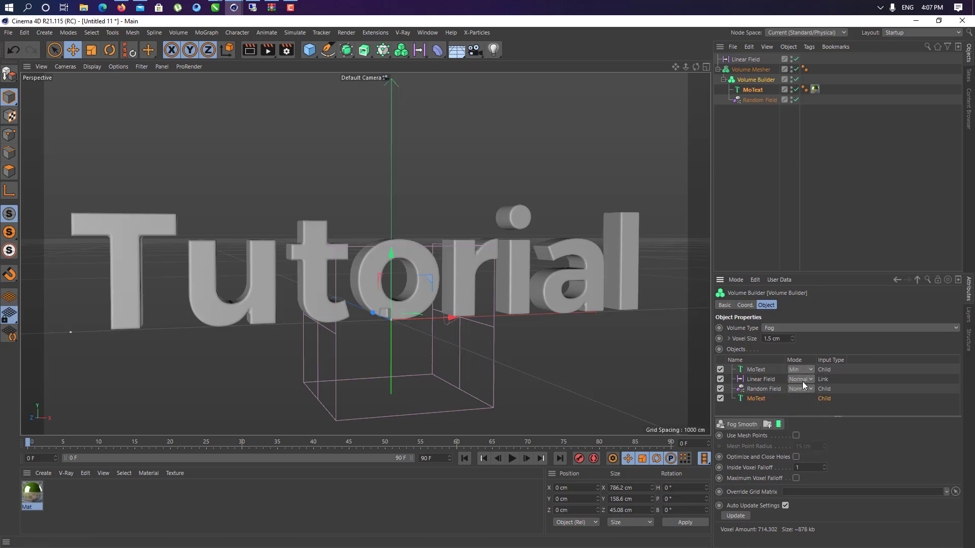
pyautogui.click(801, 381)
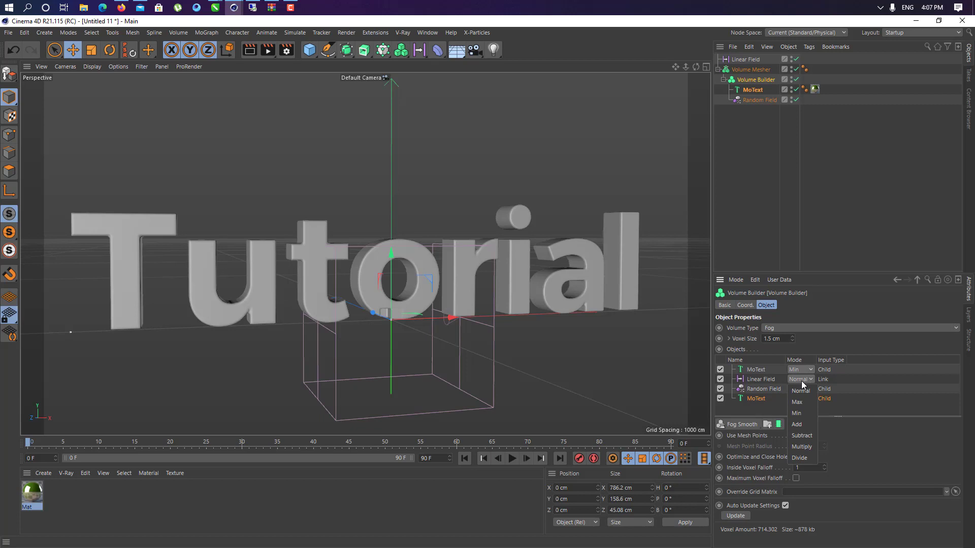
pyautogui.click(803, 430)
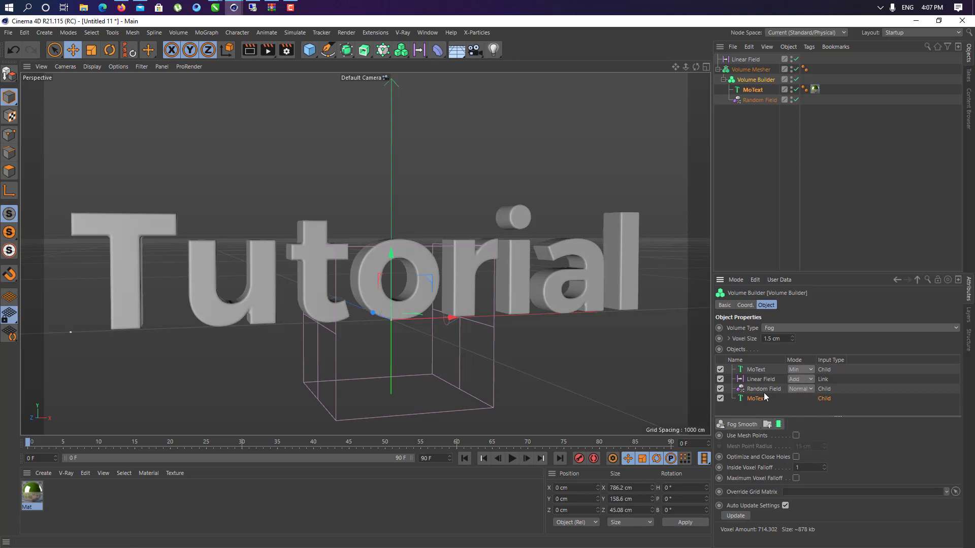
pyautogui.click(801, 389)
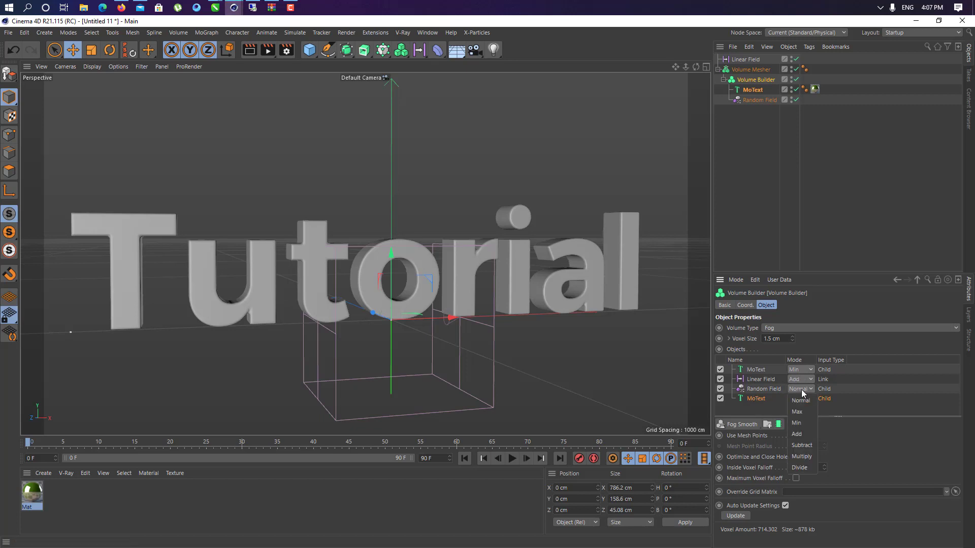
pyautogui.click(802, 426)
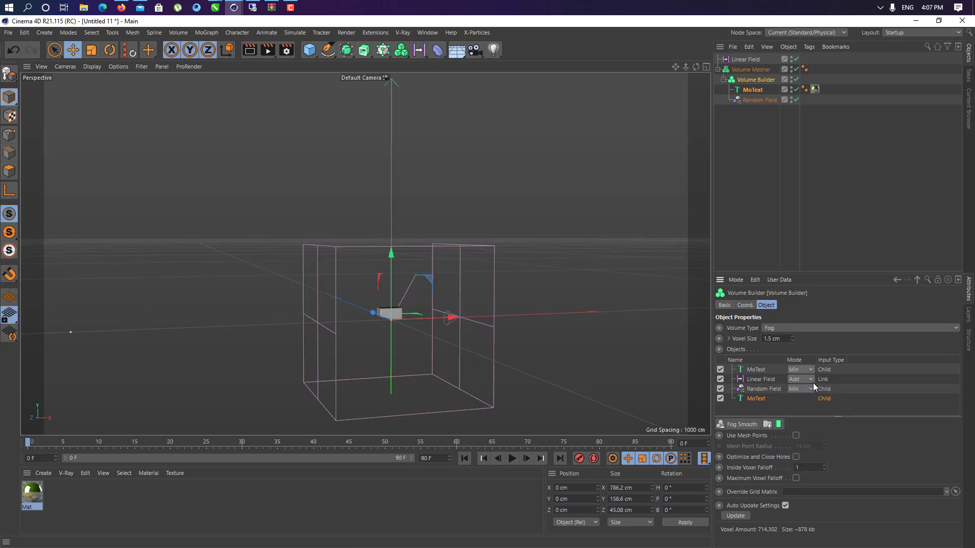
pyautogui.scroll(-3, 427, 355)
pyautogui.scroll(-2, 427, 355)
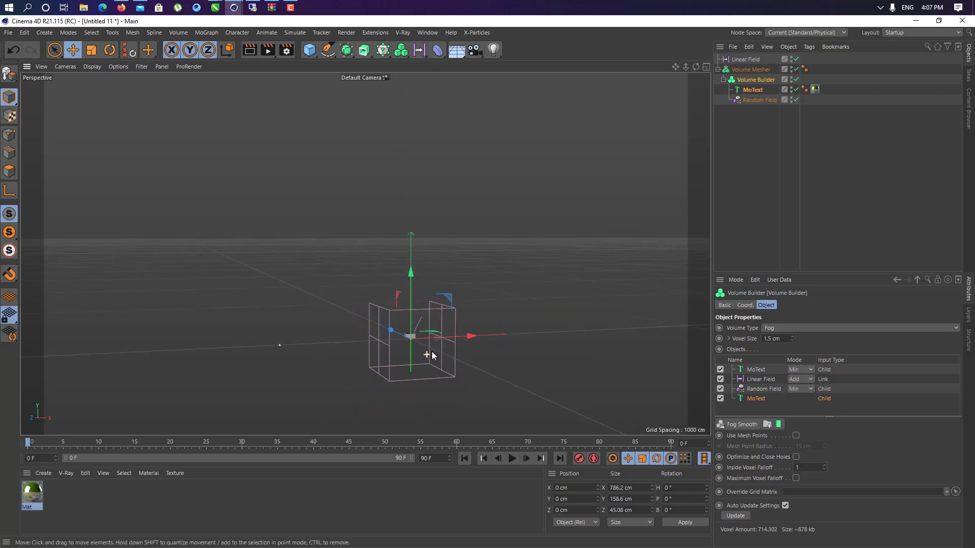
# Change the Linear Field's creation space from Box to Objects Below
pyautogui.click(760, 380)
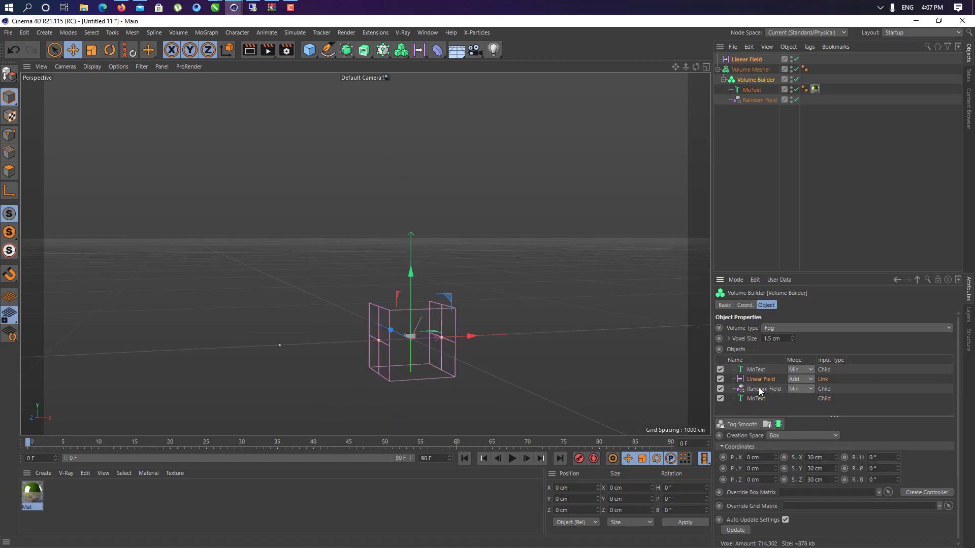
pyautogui.click(761, 389)
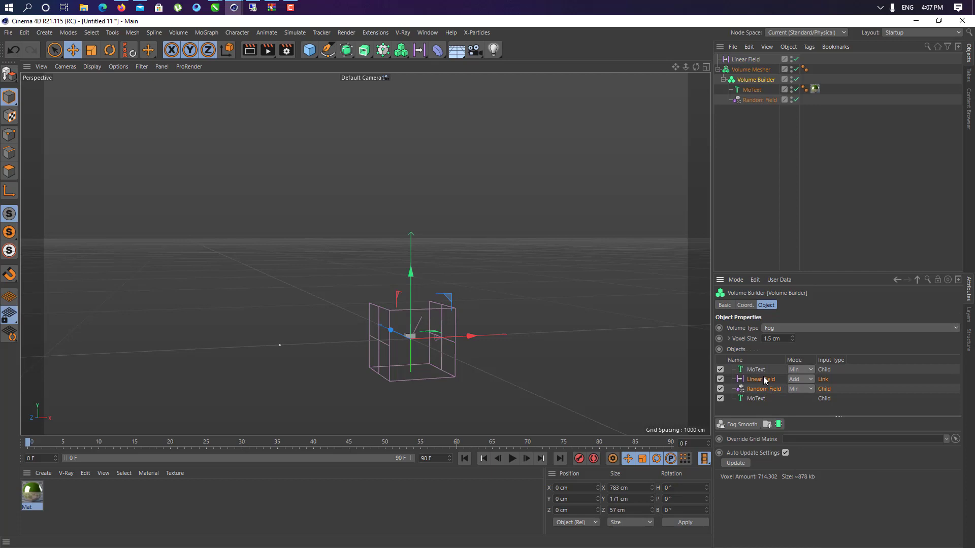
pyautogui.click(764, 380)
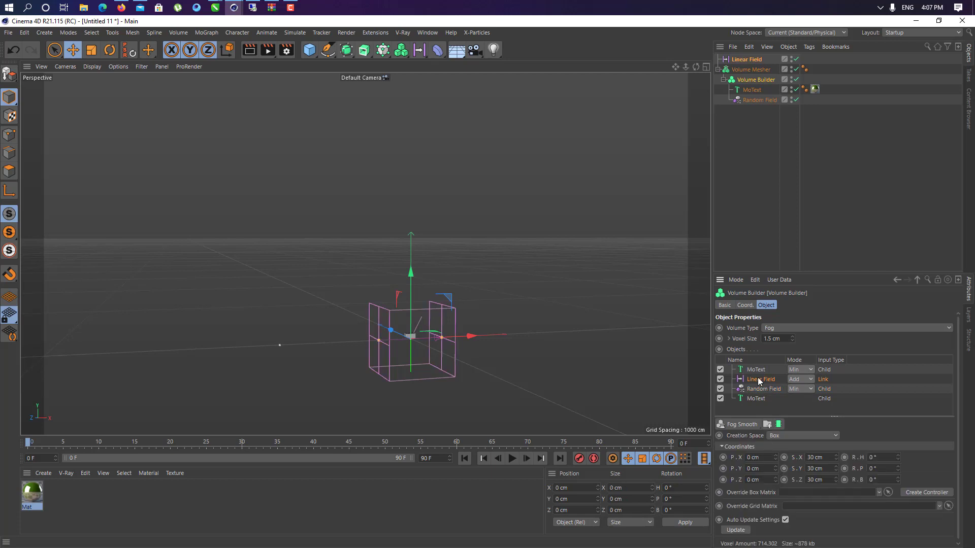
pyautogui.click(800, 437)
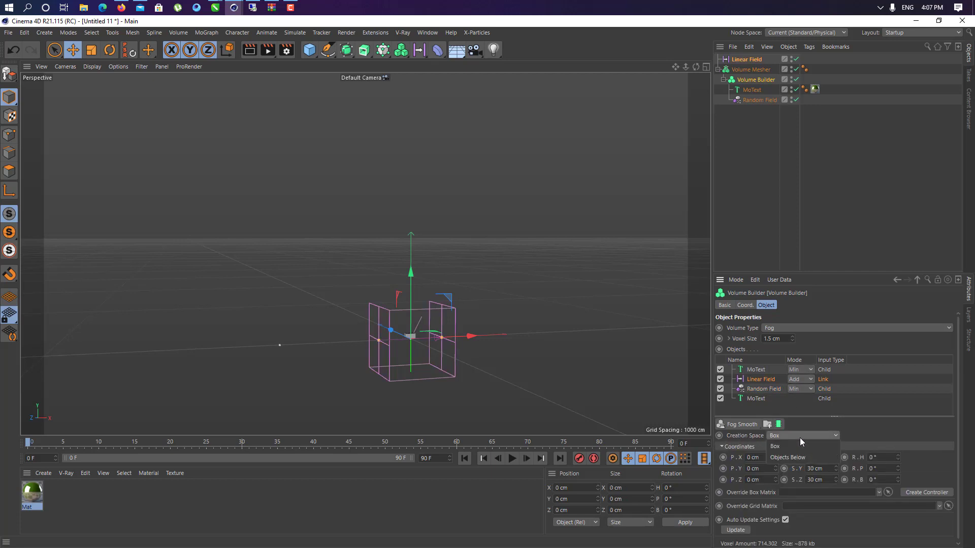
pyautogui.click(784, 458)
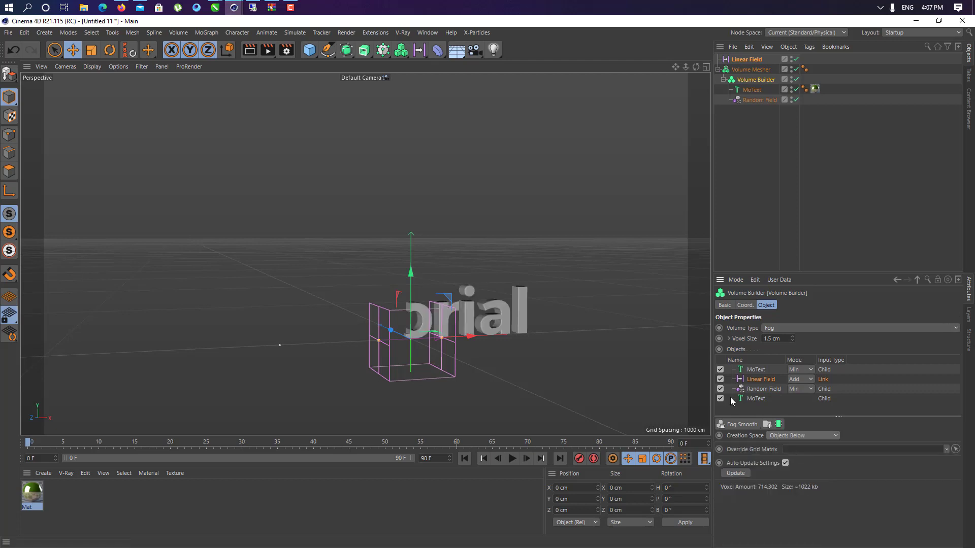
pyautogui.click(766, 388)
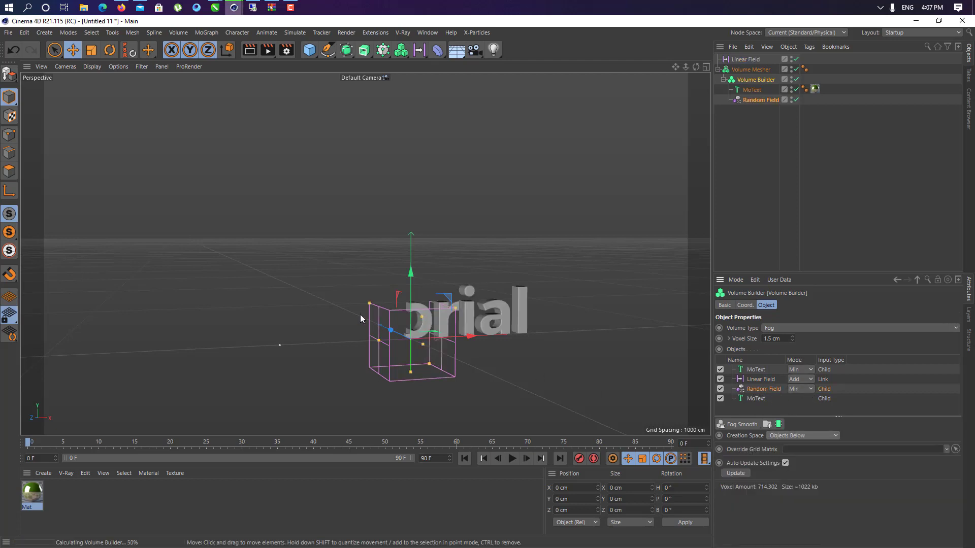
pyautogui.click(447, 346)
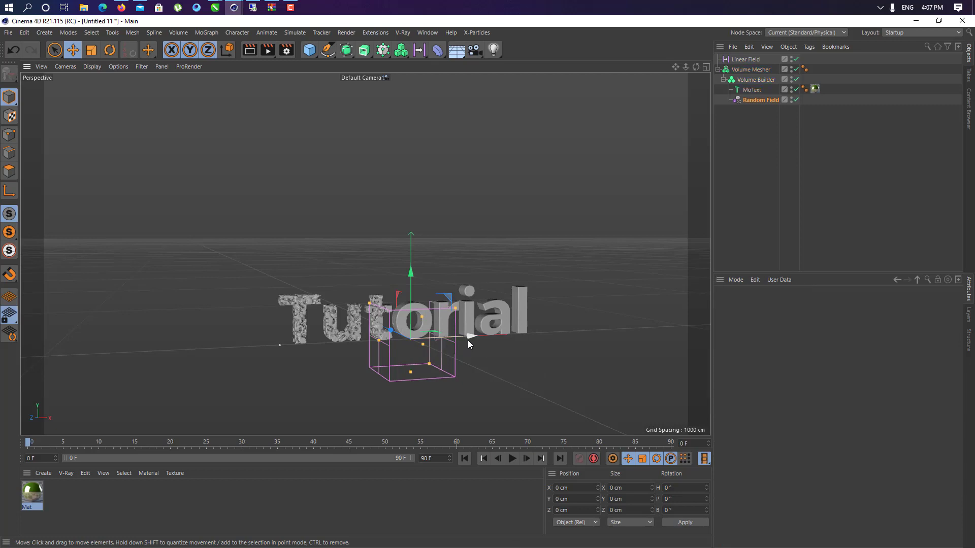
# Slide the Linear Field left along X to about -601 cm and reframe the text
pyautogui.click(461, 335)
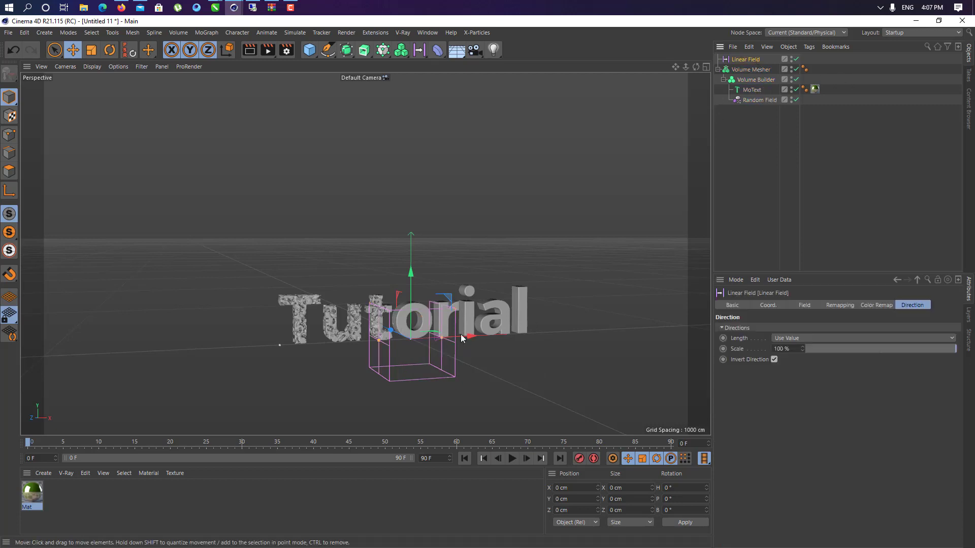
pyautogui.moveTo(473, 334); pyautogui.dragTo(353, 391)
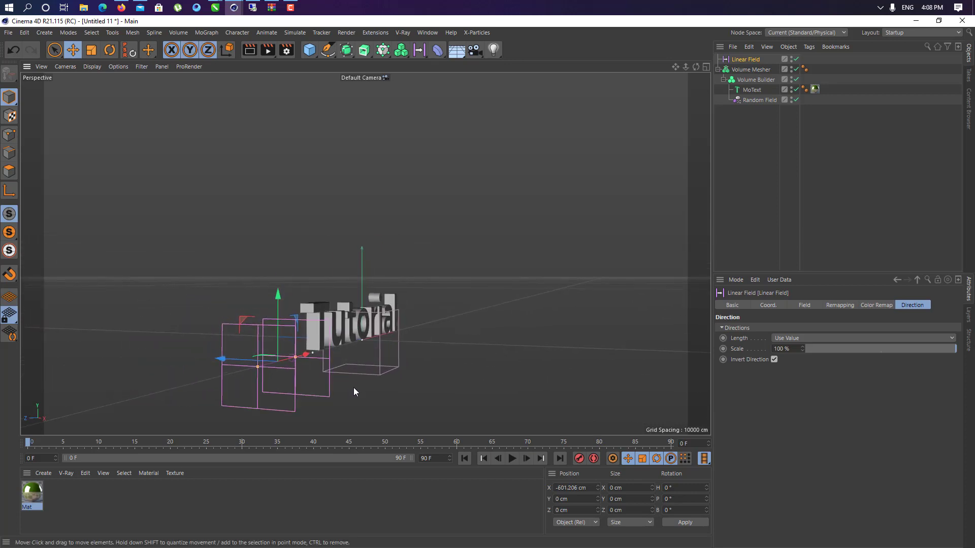
pyautogui.hotkey('ctrl', 'shift', 'z')
pyautogui.hotkey('ctrl', 'shift', 'z')
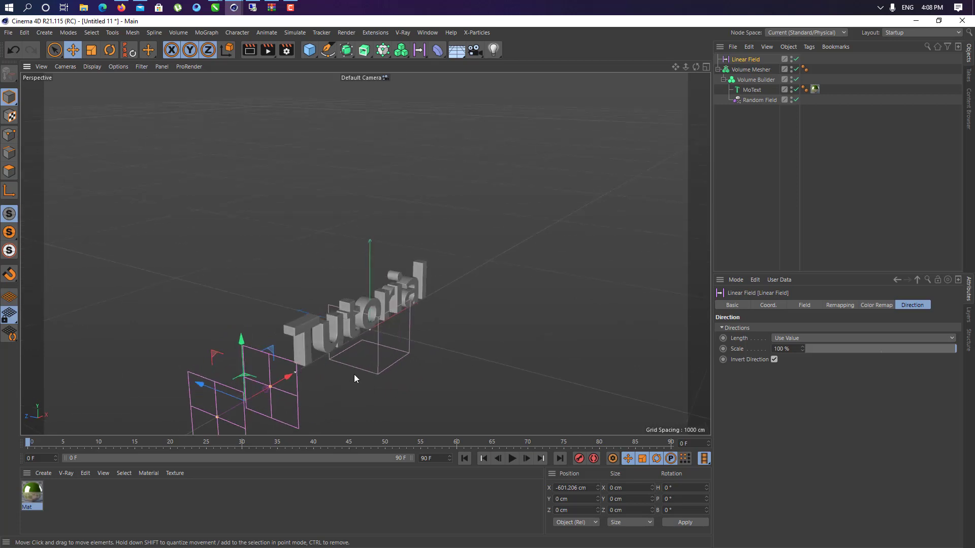
pyautogui.keyDown('alt'); pyautogui.moveTo(355, 375); pyautogui.dragTo(357, 320, button='middle'); pyautogui.keyUp('alt')
# Switch the Random Field's noise type to Poxo and set its scale to 14780 %
pyautogui.click(376, 316)
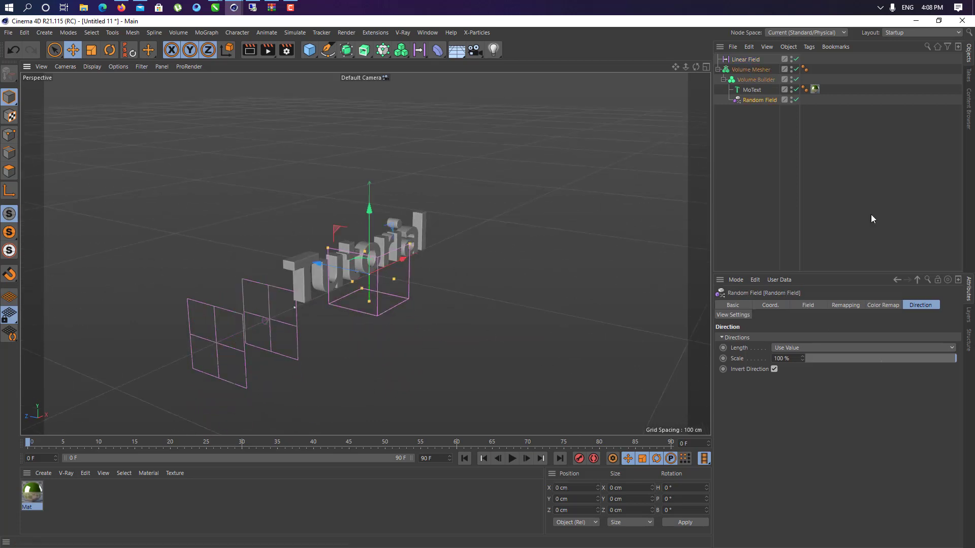
pyautogui.click(808, 306)
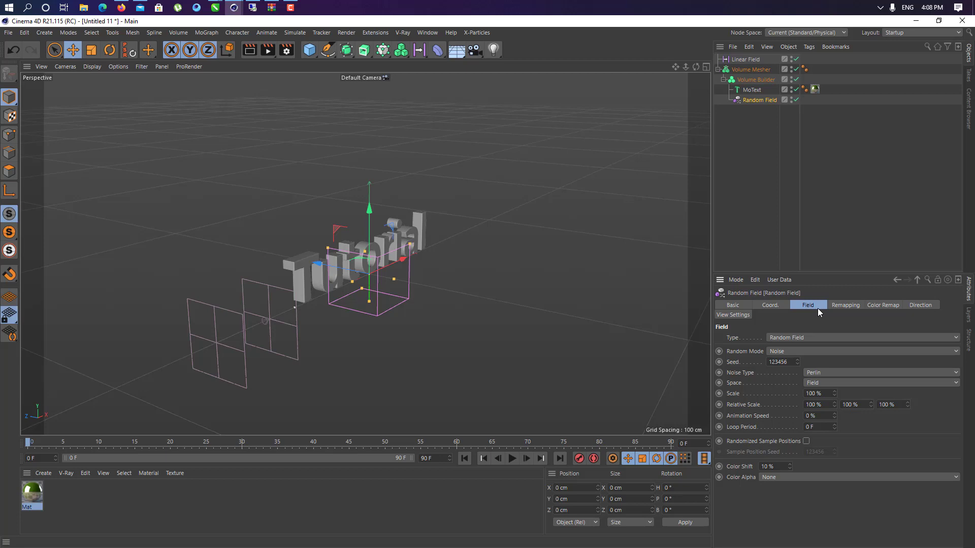
pyautogui.click(851, 373)
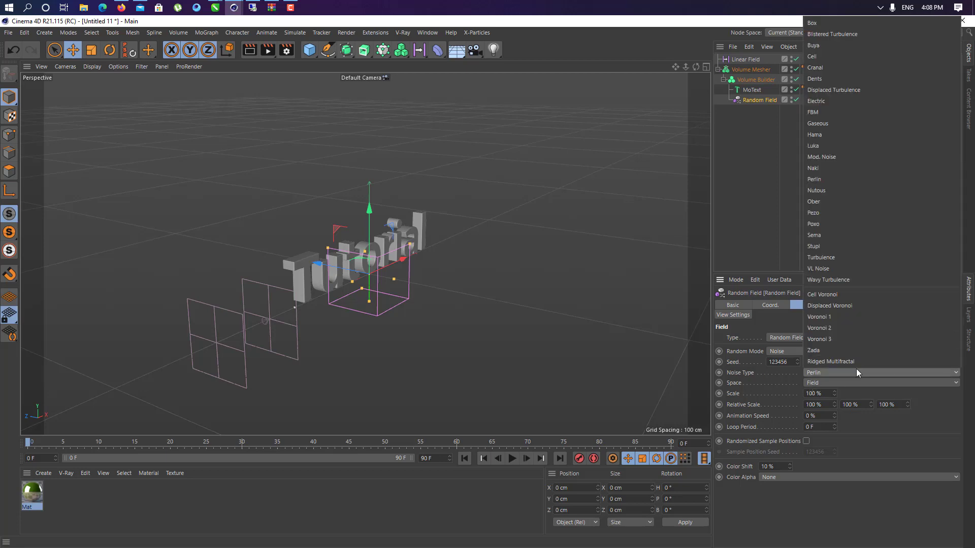
pyautogui.click(816, 224)
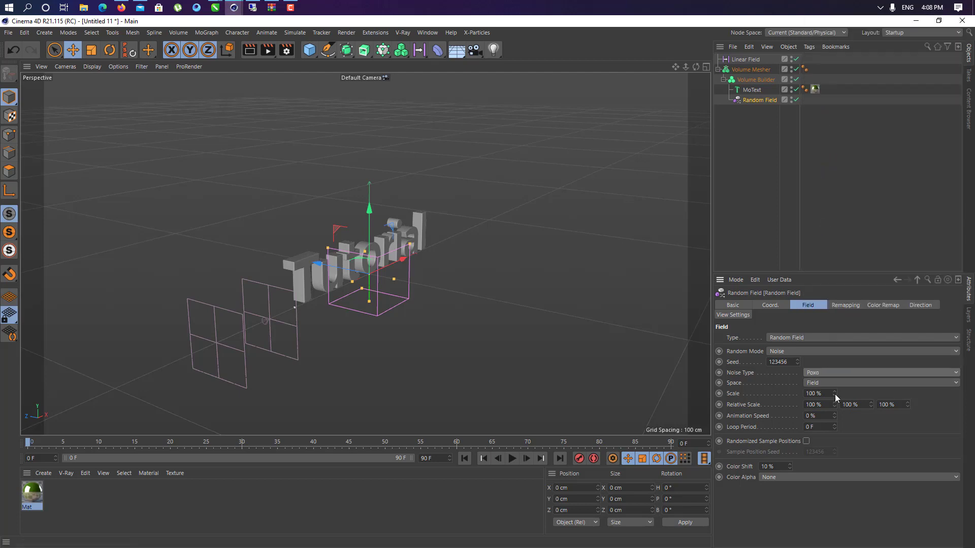
pyautogui.click(817, 394)
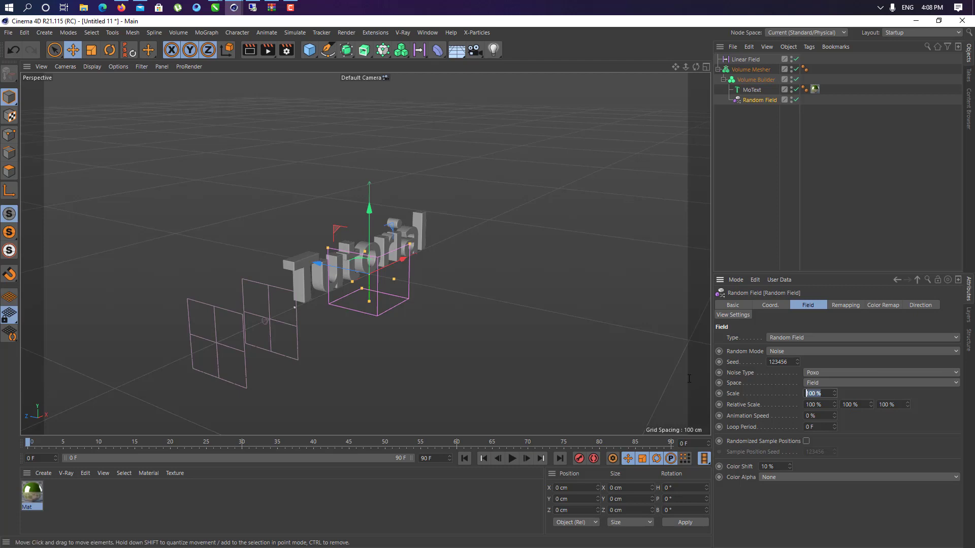
pyautogui.write('14780')
# Commit the 14780 % scale, orbit to a frontal view and select the Linear Field
pyautogui.press('Return')
pyautogui.keyDown('alt'); pyautogui.moveTo(396, 333); pyautogui.dragTo(352, 309); pyautogui.keyUp('alt')
pyautogui.click(227, 301)
pyautogui.click(227, 299)
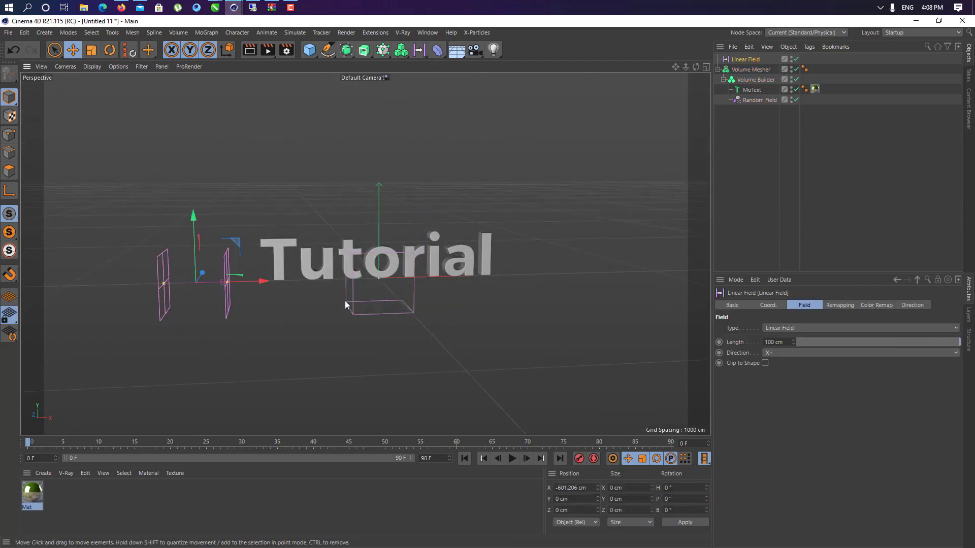
pyautogui.click(350, 305)
pyautogui.keyDown('alt'); pyautogui.moveTo(386, 302); pyautogui.dragTo(361, 299); pyautogui.keyUp('alt')
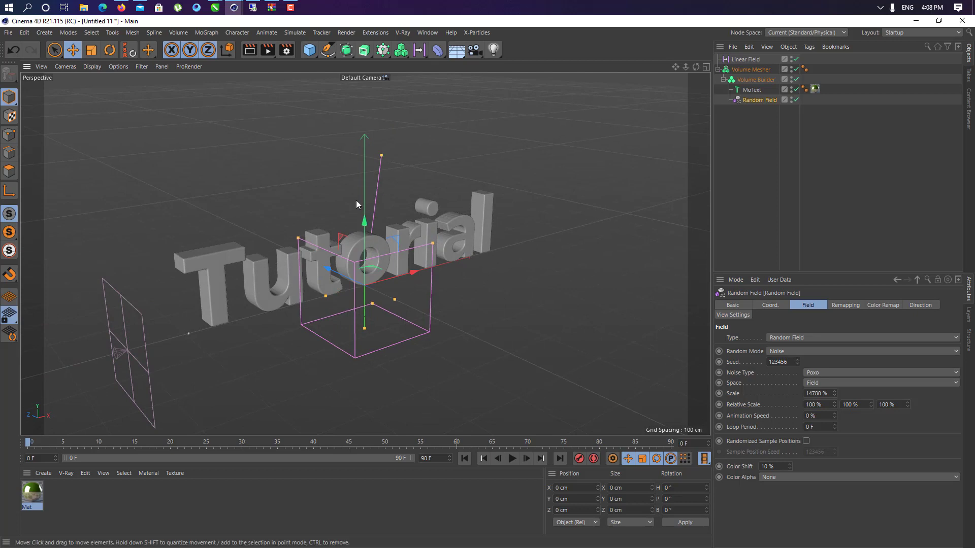
pyautogui.click(138, 344)
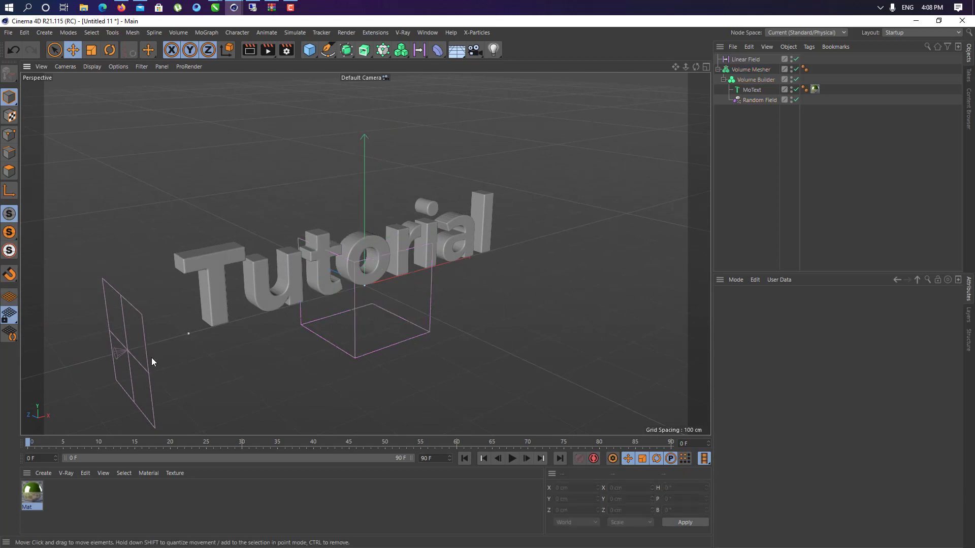
pyautogui.keyDown('alt'); pyautogui.moveTo(152, 358); pyautogui.dragTo(239, 305); pyautogui.keyUp('alt')
pyautogui.click(240, 308)
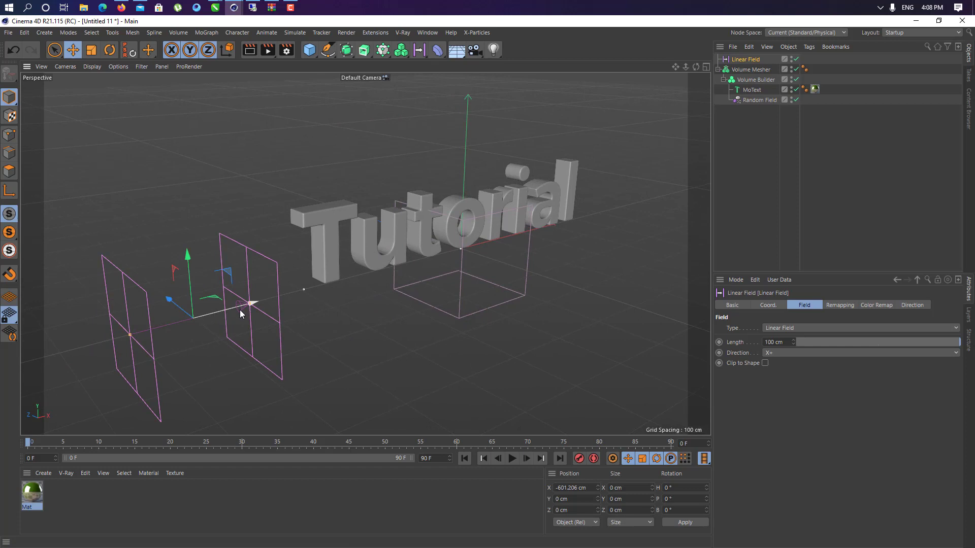
# Try rotating and sliding the Linear Field right, undoing both attempts
pyautogui.press('r')
pyautogui.moveTo(188, 336); pyautogui.dragTo(245, 333)
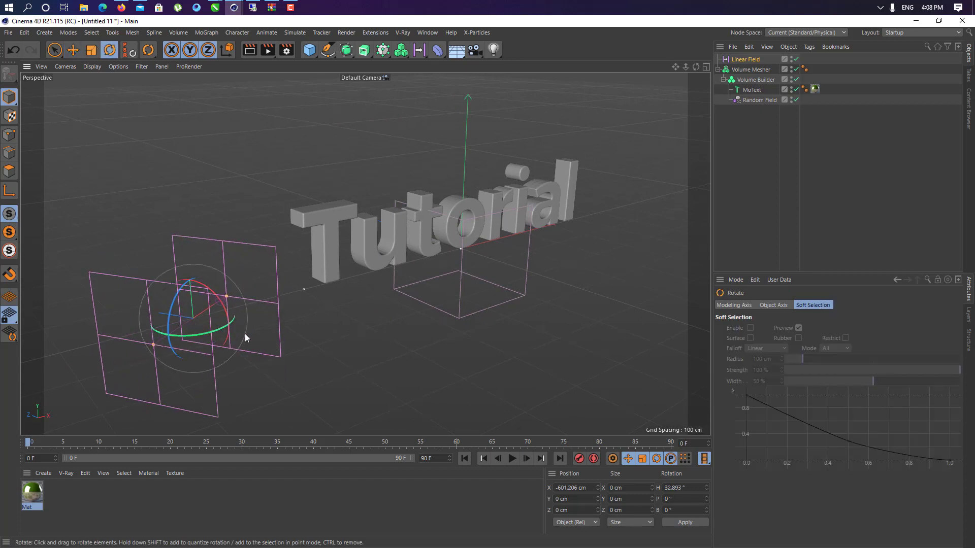
pyautogui.hotkey('ctrl', 'z')
pyautogui.keyDown('alt'); pyautogui.moveTo(410, 310); pyautogui.dragTo(333, 333); pyautogui.keyUp('alt')
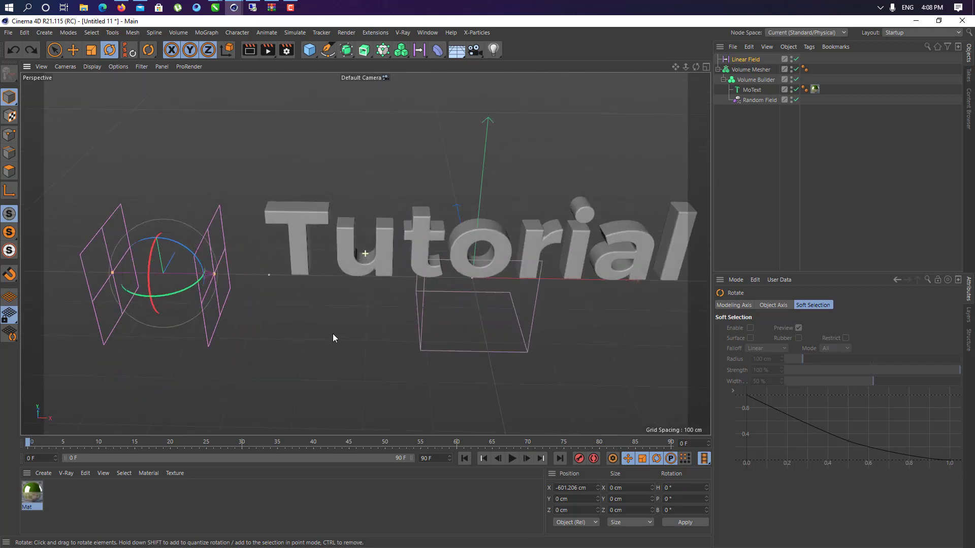
pyautogui.press('e')
pyautogui.keyDown('alt'); pyautogui.moveTo(230, 272); pyautogui.dragTo(228, 317); pyautogui.keyUp('alt')
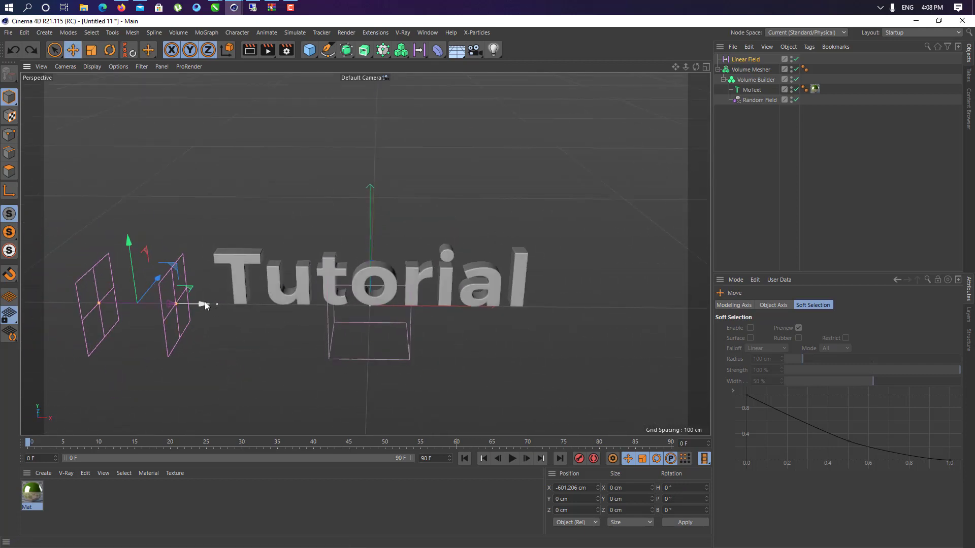
pyautogui.moveTo(337, 303); pyautogui.dragTo(705, 299)
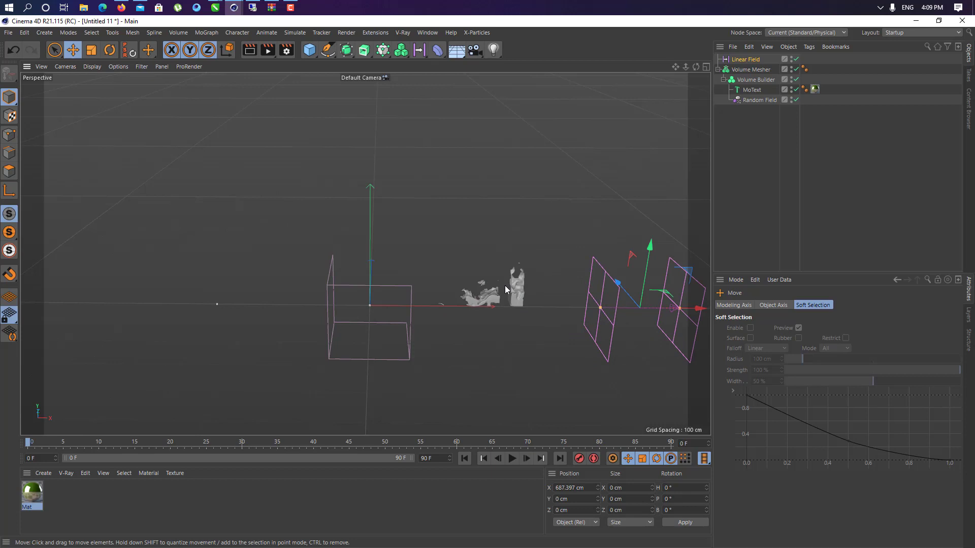
pyautogui.hotkey('ctrl', 'z')
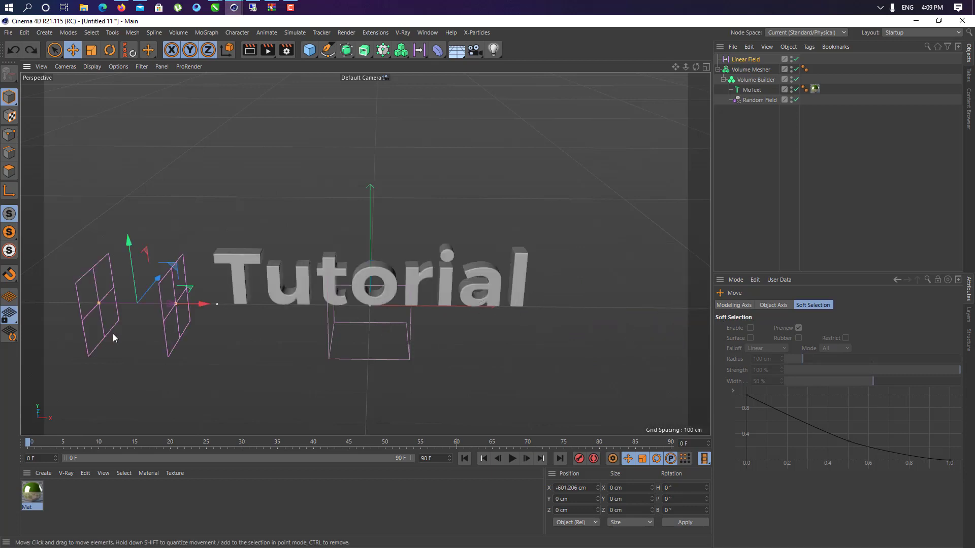
# Turn the Linear Field about 46°, move it right to X 717 cm, then turn it to 56°
pyautogui.press('r')
pyautogui.moveTo(135, 323); pyautogui.dragTo(148, 323)
pyautogui.press('e')
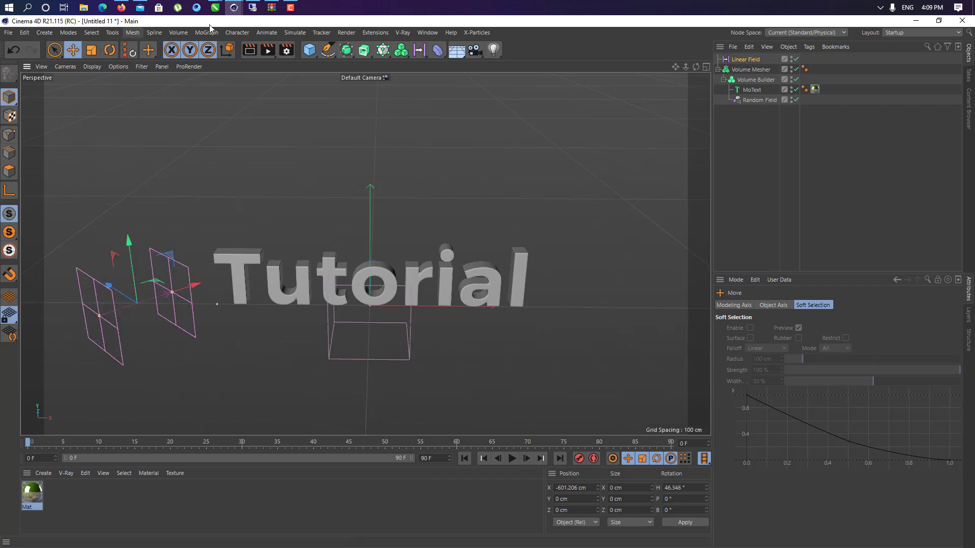
pyautogui.moveTo(208, 306); pyautogui.dragTo(764, 307)
pyautogui.press('r')
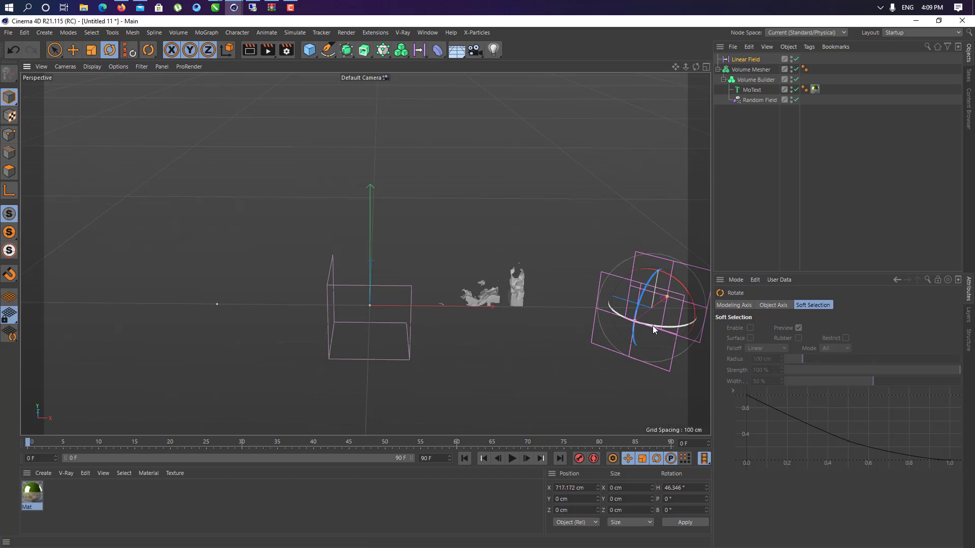
pyautogui.moveTo(653, 325)
pyautogui.mouseDown()
pyautogui.moveTo(664, 325)
pyautogui.moveTo(654, 327)
pyautogui.mouseUp()
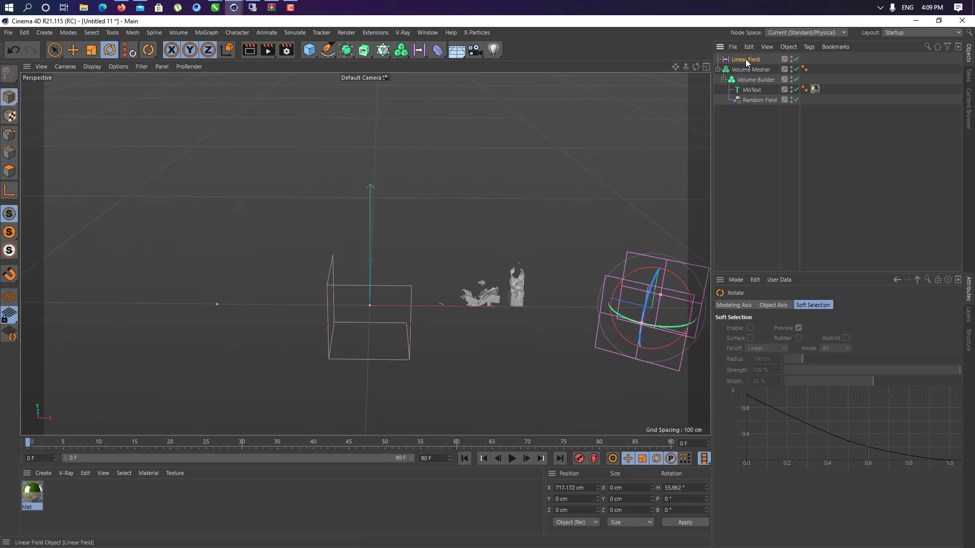
# Turn off Clamp Min in the Linear Field's remapping settings
pyautogui.click(745, 60)
pyautogui.click(844, 305)
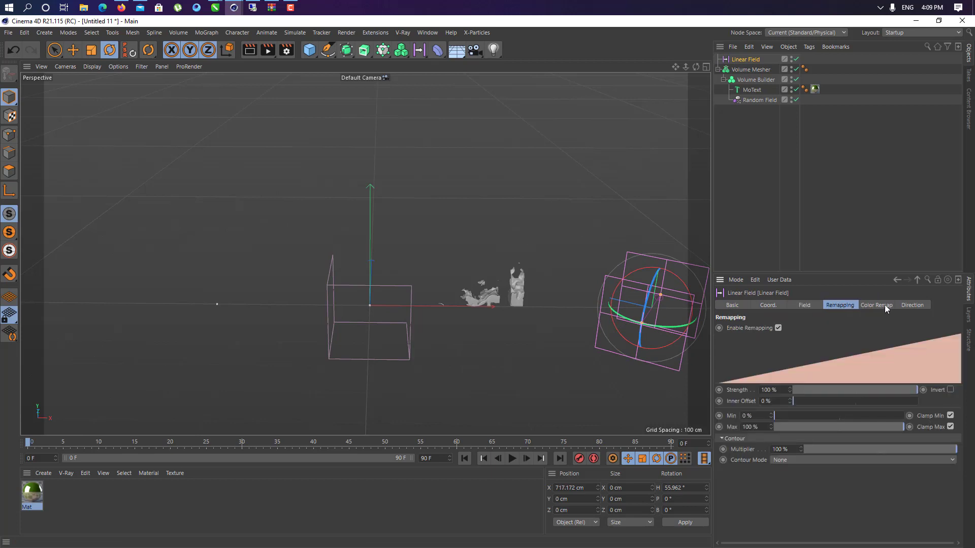
pyautogui.click(950, 416)
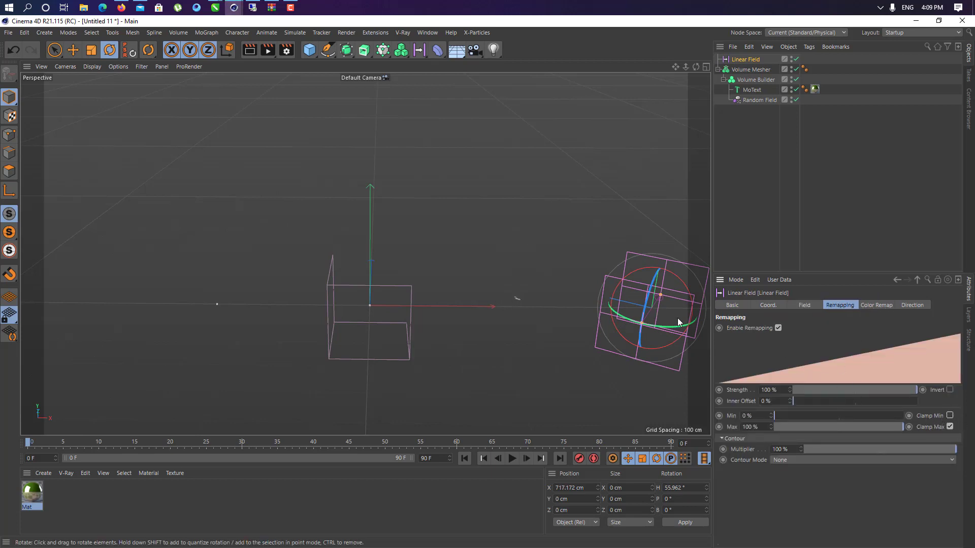
# Set the Linear Field's direction Length to Normalize
pyautogui.click(914, 305)
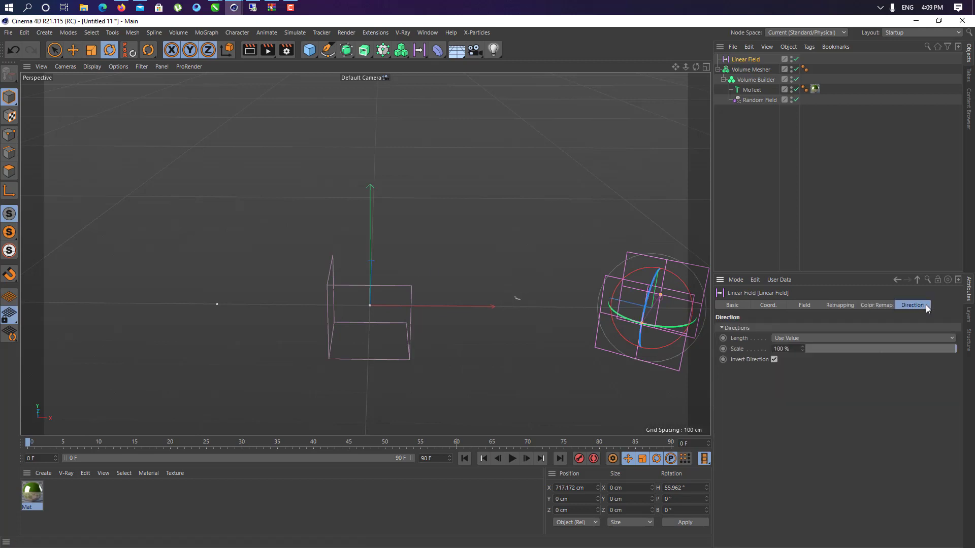
pyautogui.click(787, 339)
pyautogui.click(790, 365)
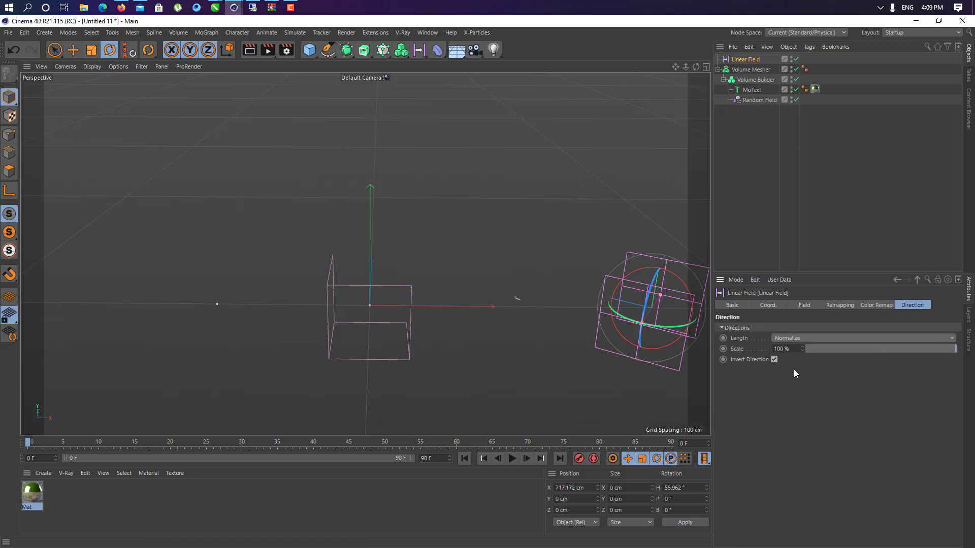
pyautogui.press('e')
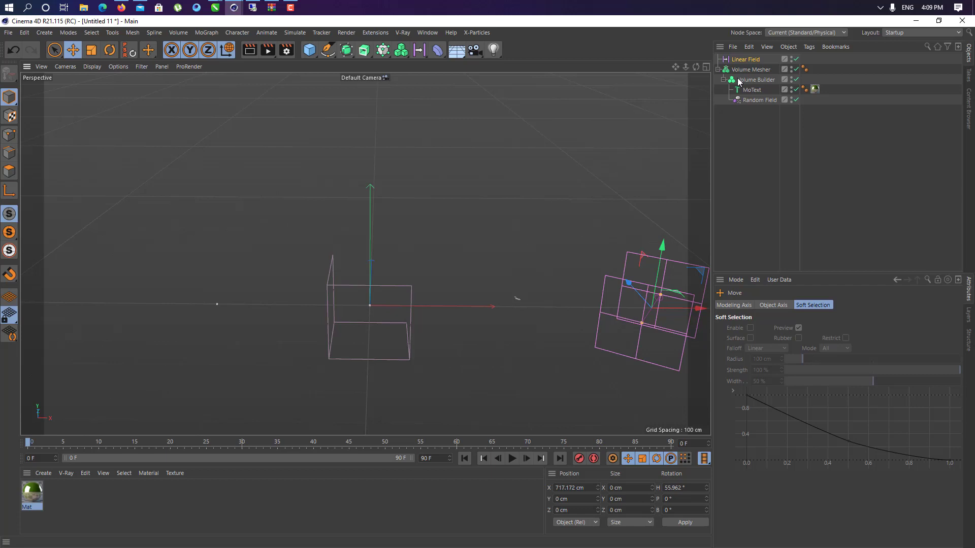
pyautogui.click(746, 60)
# Extend the scene length and preview range to 190 frames
pyautogui.moveTo(651, 317); pyautogui.dragTo(151, 277)
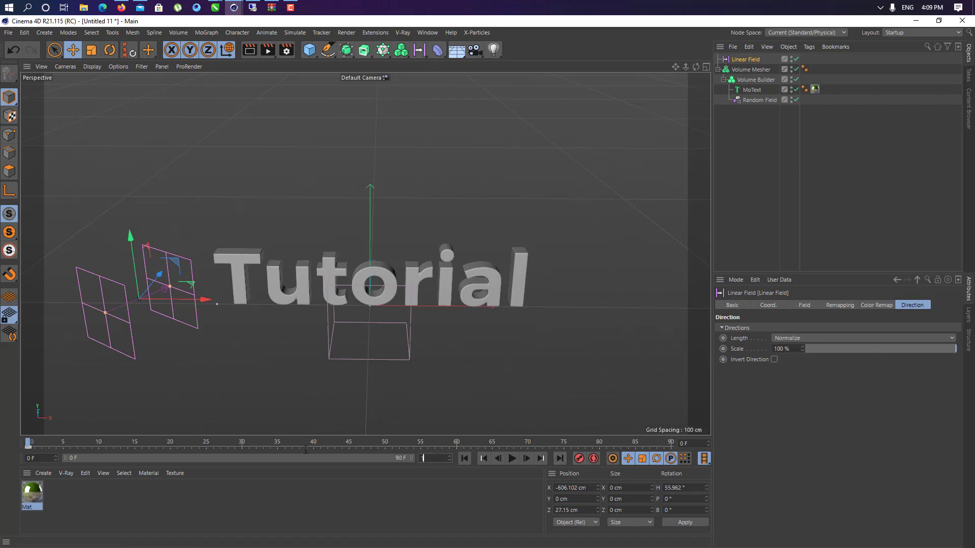
pyautogui.press('Return')
pyautogui.moveTo(230, 459); pyautogui.dragTo(622, 480)
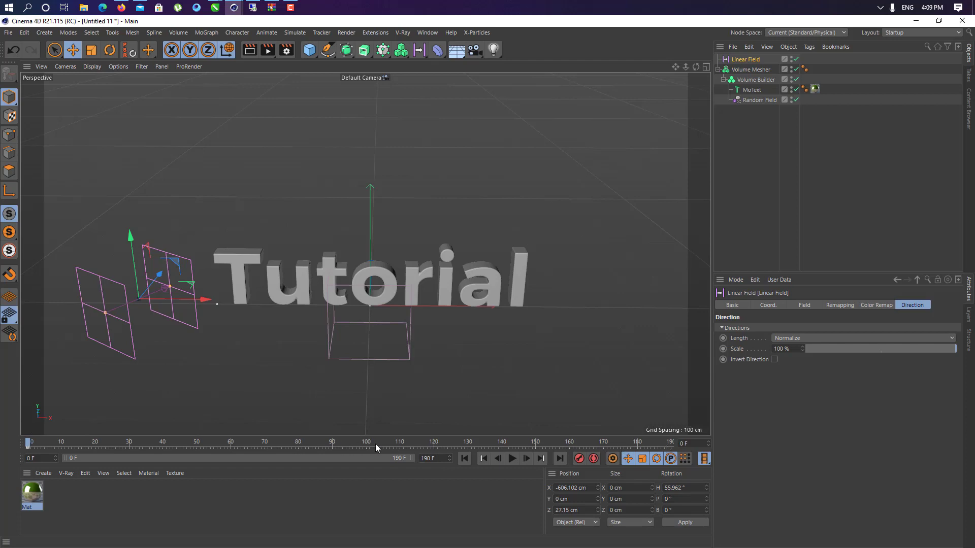
# Keyframe the Linear Field right of the text near frame 100, then bring it back left
pyautogui.click(398, 444)
pyautogui.moveTo(200, 300); pyautogui.dragTo(710, 304)
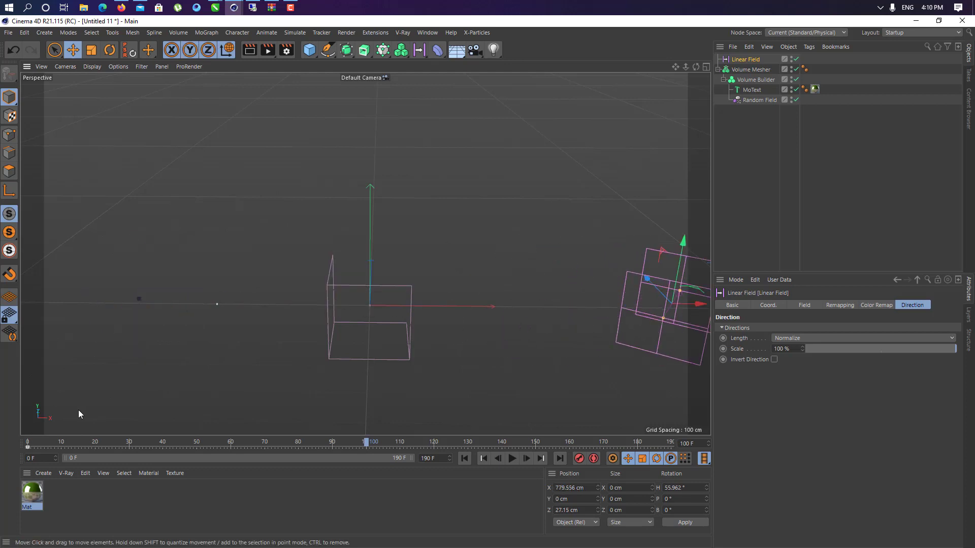
pyautogui.click(579, 459)
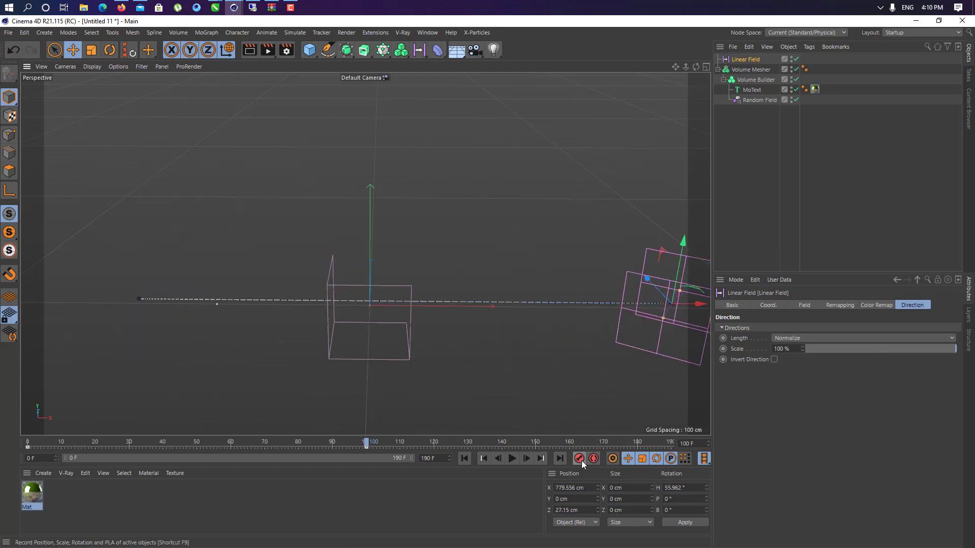
pyautogui.click(644, 443)
pyautogui.moveTo(702, 303); pyautogui.dragTo(189, 319)
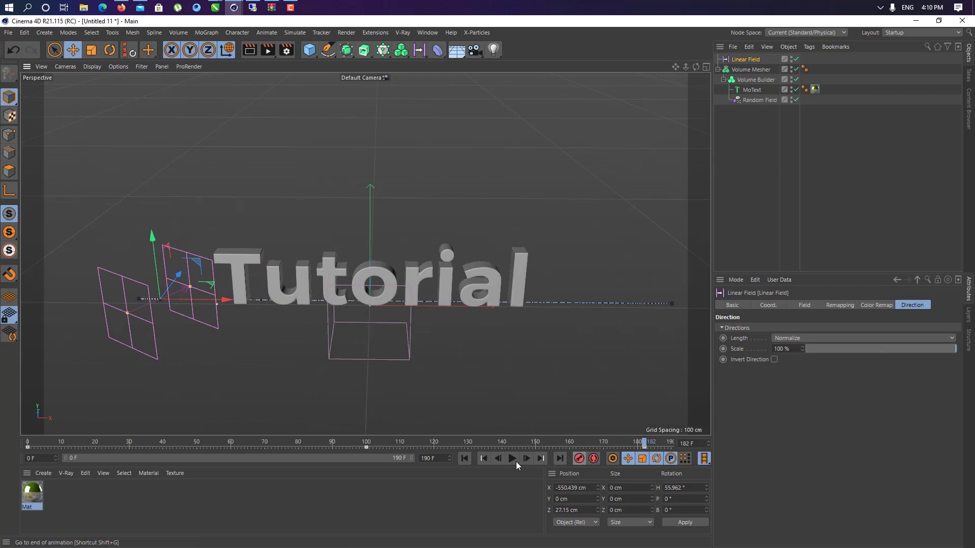
pyautogui.click(464, 459)
pyautogui.keyDown('alt'); pyautogui.moveTo(431, 386); pyautogui.dragTo(365, 383); pyautogui.keyUp('alt')
pyautogui.scroll(5, 433, 358)
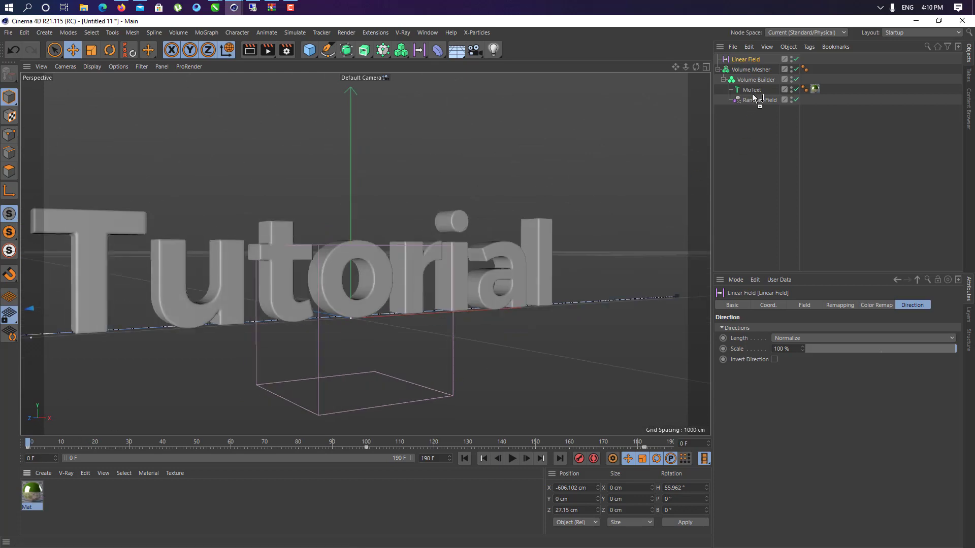
# Apply the green Mat material to the Volume Mesher and play back the dissolve
pyautogui.moveTo(753, 95); pyautogui.dragTo(769, 69)
pyautogui.keyDown('alt'); pyautogui.moveTo(355, 275); pyautogui.dragTo(549, 314); pyautogui.keyUp('alt')
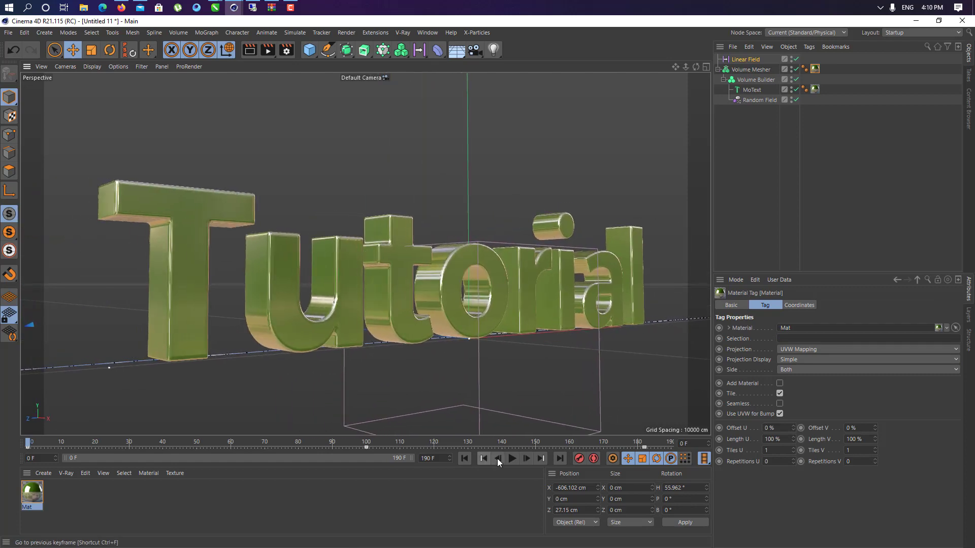
pyautogui.click(512, 459)
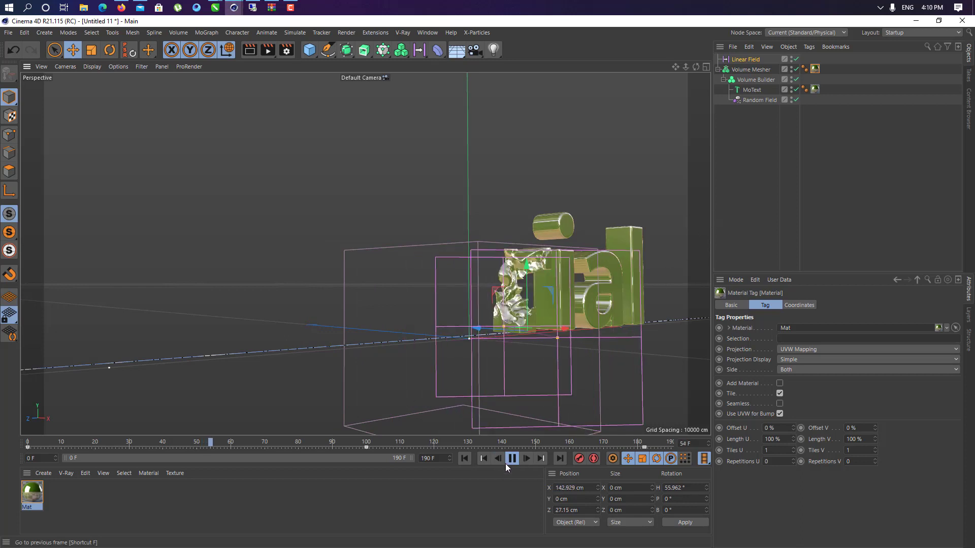
# Stop playback and change the Random Field's noise scale to 10000 %
pyautogui.press('F8')
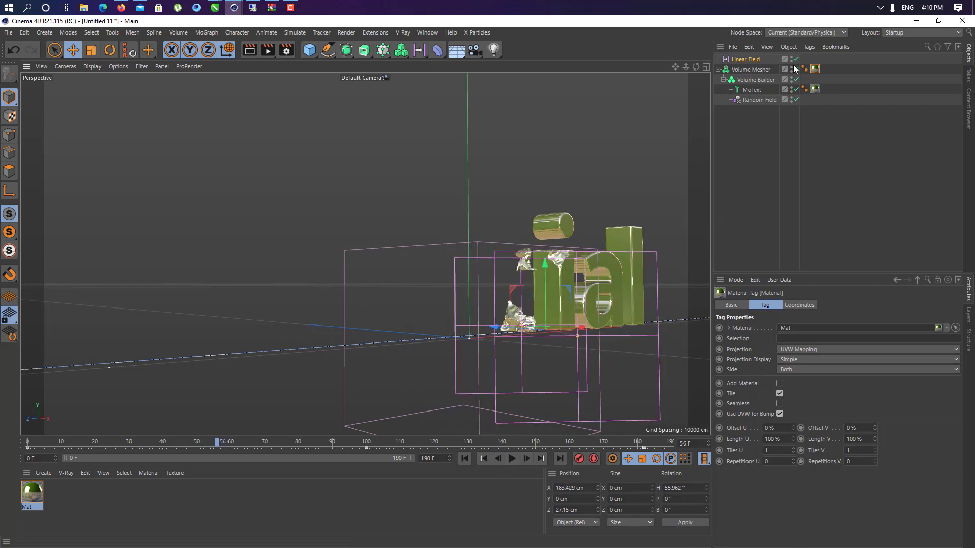
pyautogui.click(764, 102)
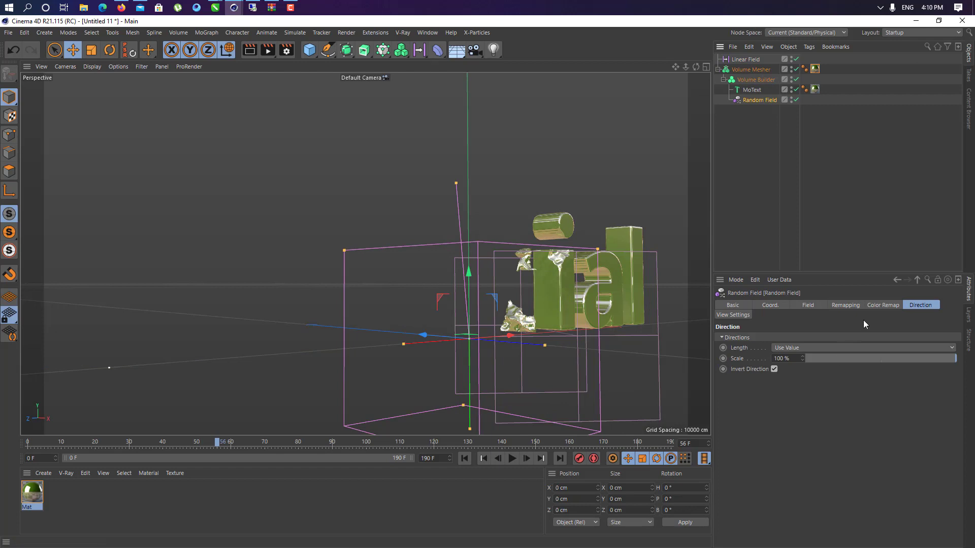
pyautogui.click(807, 305)
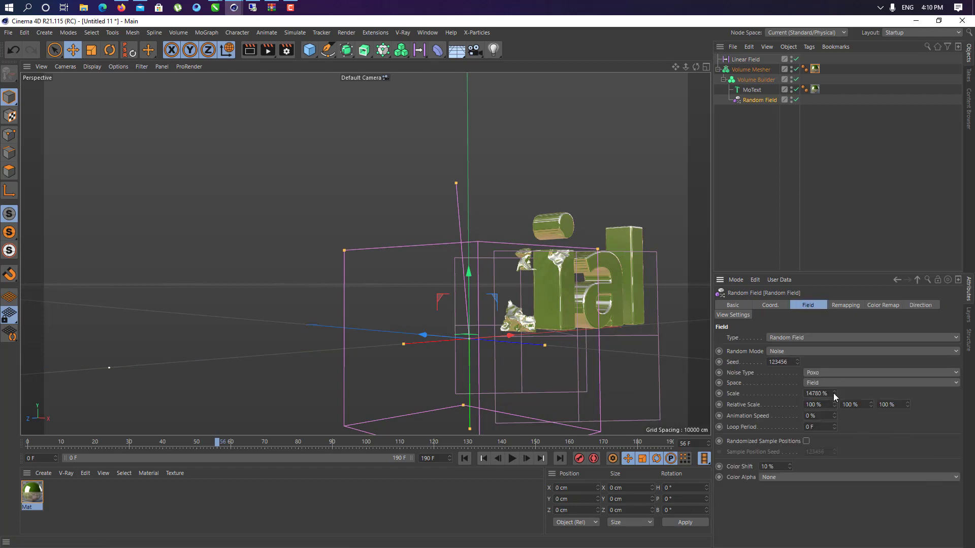
pyautogui.doubleClick(817, 394)
pyautogui.write('10000')
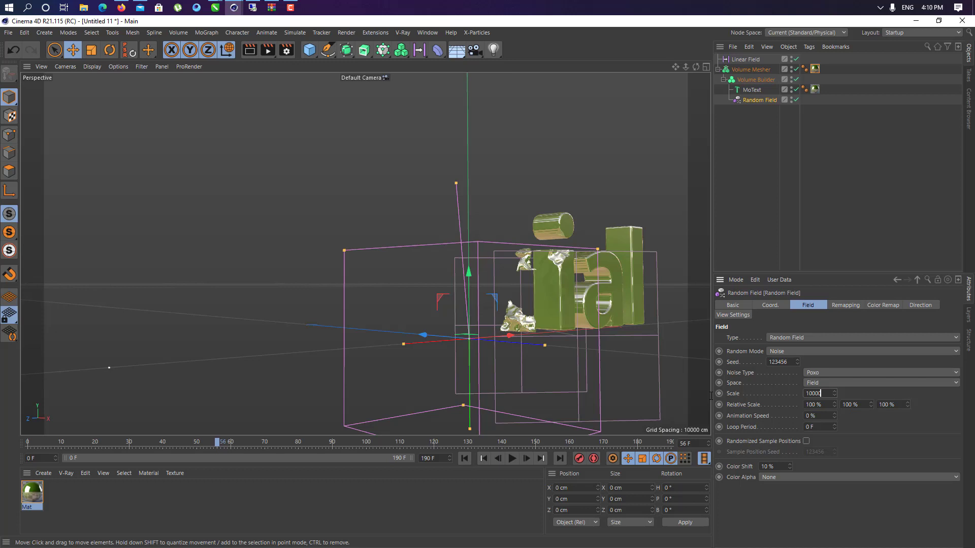
pyautogui.press('Return')
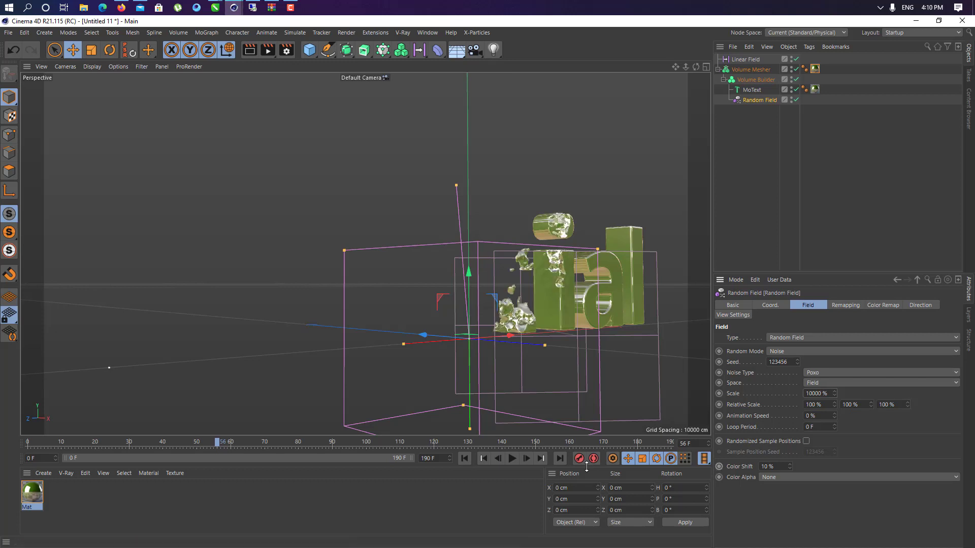
# Scrub and play the timeline: letters vanish near frame 100 and reform by frame 166
pyautogui.click(466, 459)
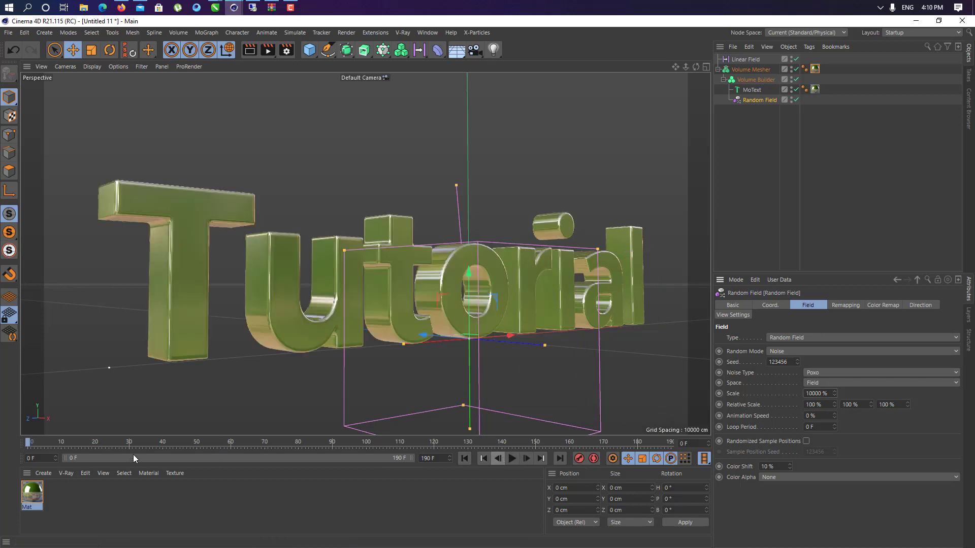
pyautogui.moveTo(118, 442); pyautogui.dragTo(300, 439)
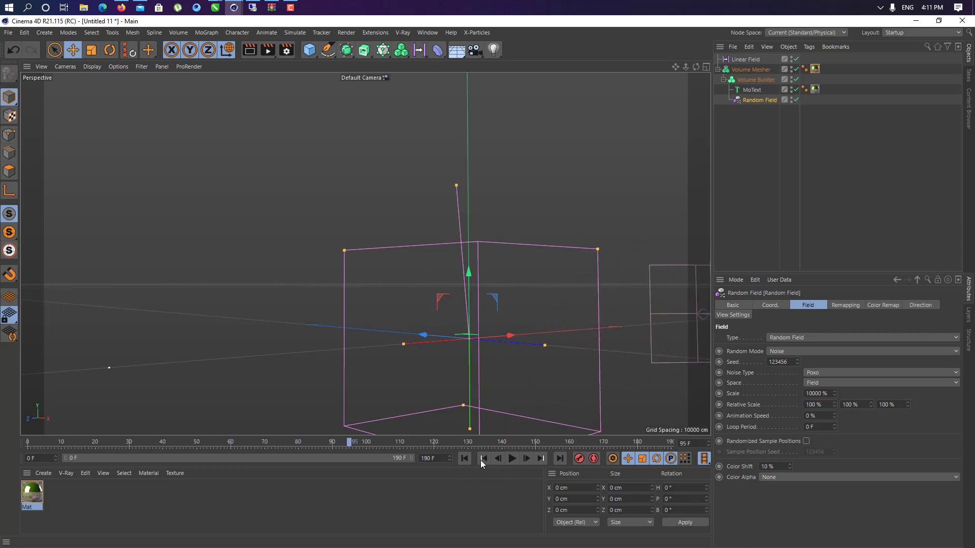
pyautogui.click(513, 459)
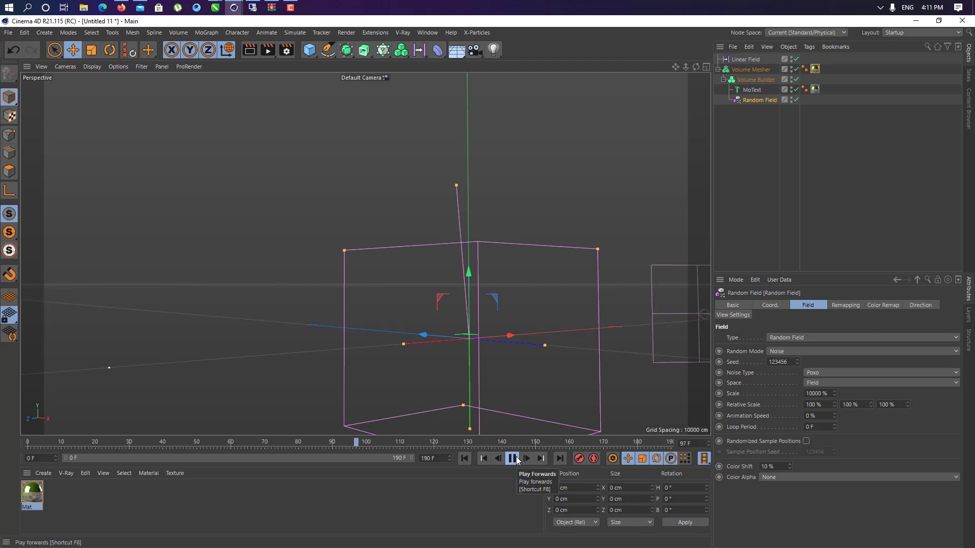
pyautogui.click(513, 459)
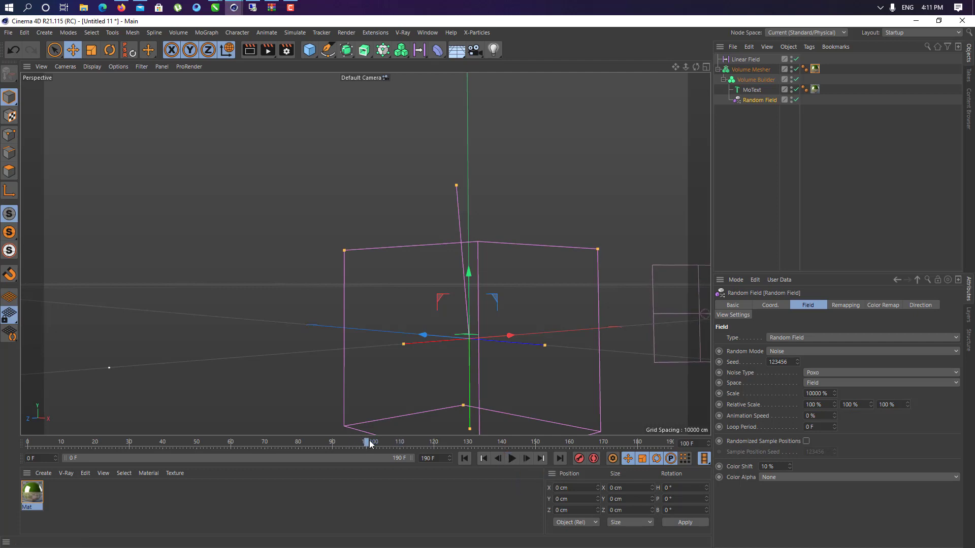
pyautogui.moveTo(370, 443); pyautogui.dragTo(589, 447)
pyautogui.keyDown('alt'); pyautogui.moveTo(541, 369); pyautogui.dragTo(430, 295); pyautogui.keyUp('alt')
pyautogui.scroll(3, 413, 289)
pyautogui.scroll(-3, 431, 328)
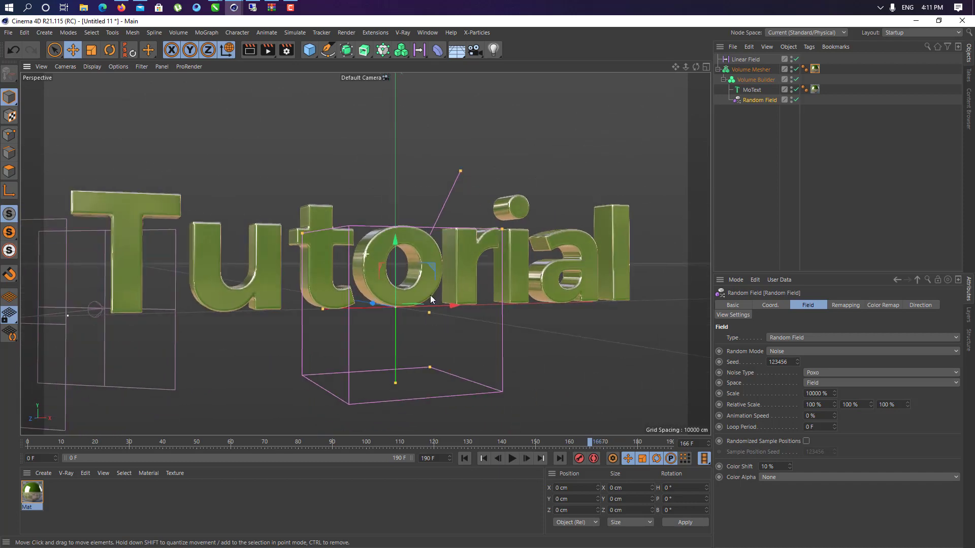